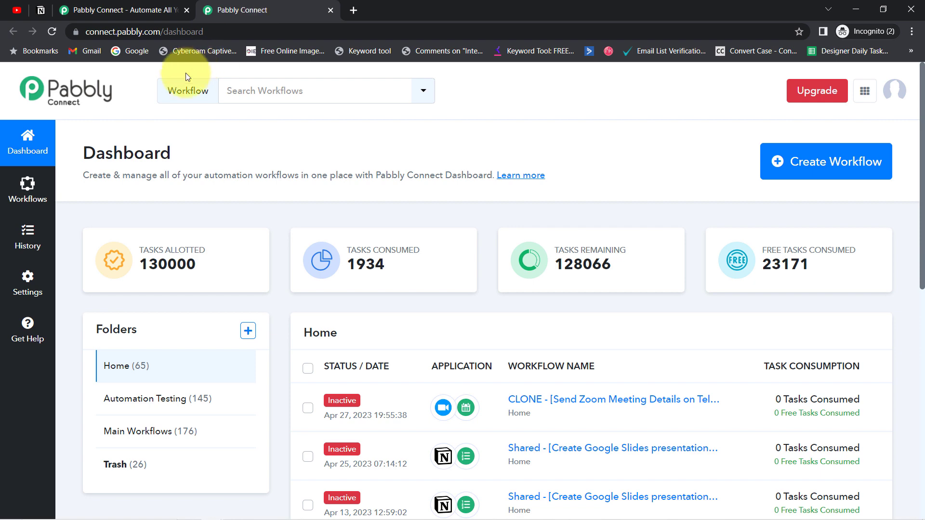
View the Pabbly Connect landing page, dismiss its limited-time offer pop-up and return to the dashboard.
left_click_drag(114, 157, 365, 174)
left_click(154, 10)
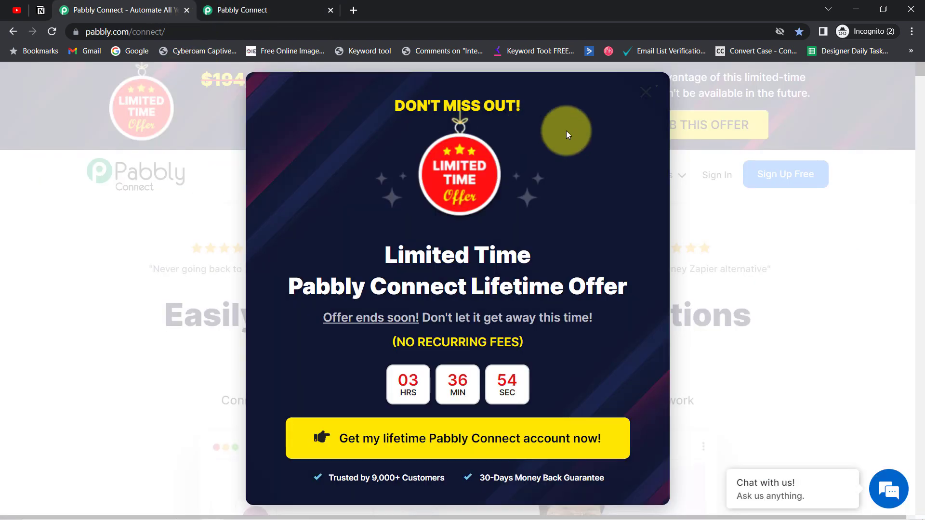
left_click(639, 101)
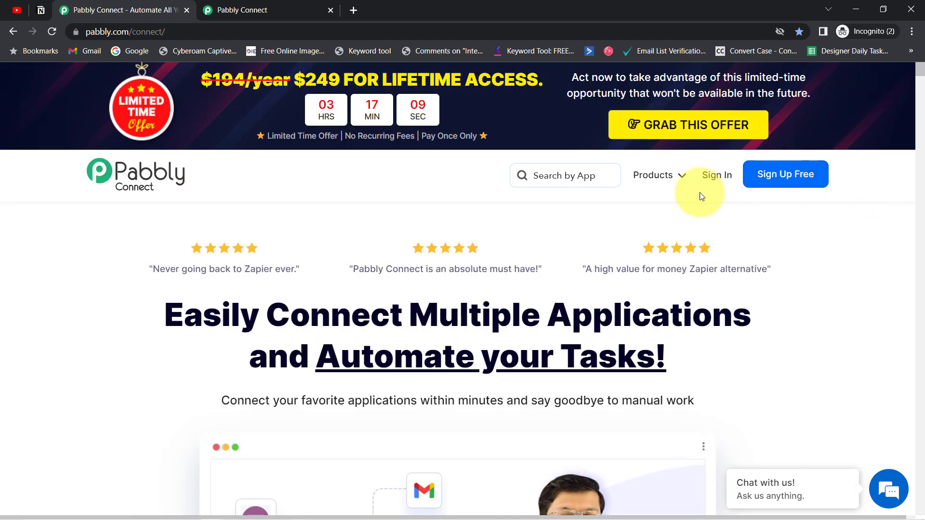
left_click(299, 6)
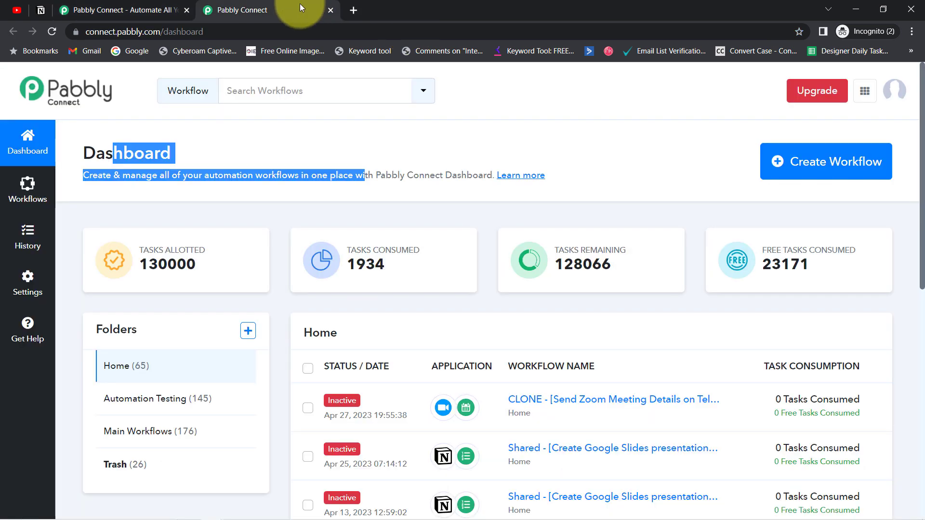
left_click(158, 152)
left_click_drag(106, 152, 269, 179)
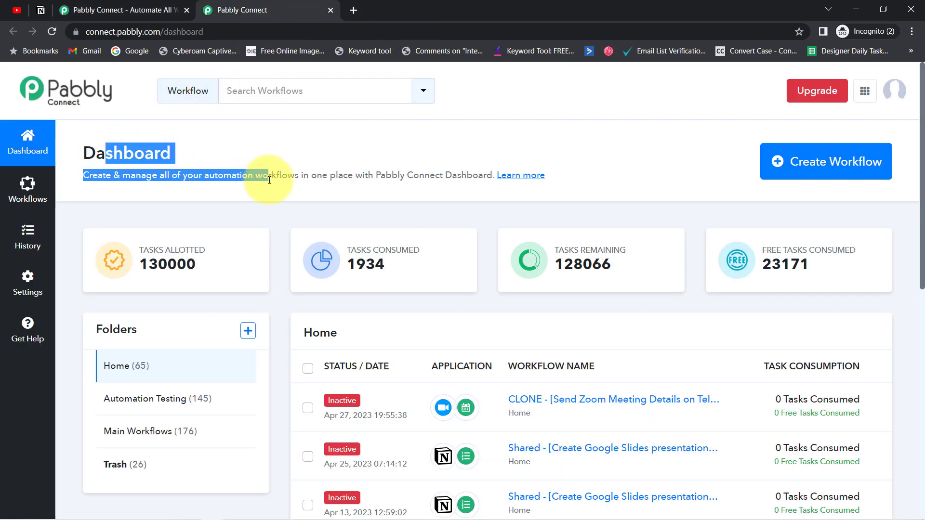
Create a new workflow named "Export YouTube Comments of Specific Video in Notion".
left_click(801, 169)
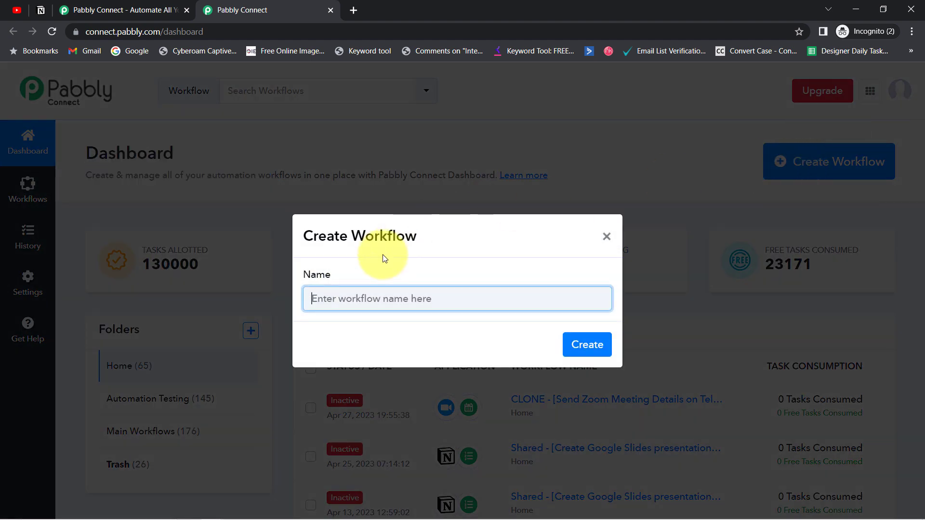
type("Export YouTube Comments of Specific Video in Notion")
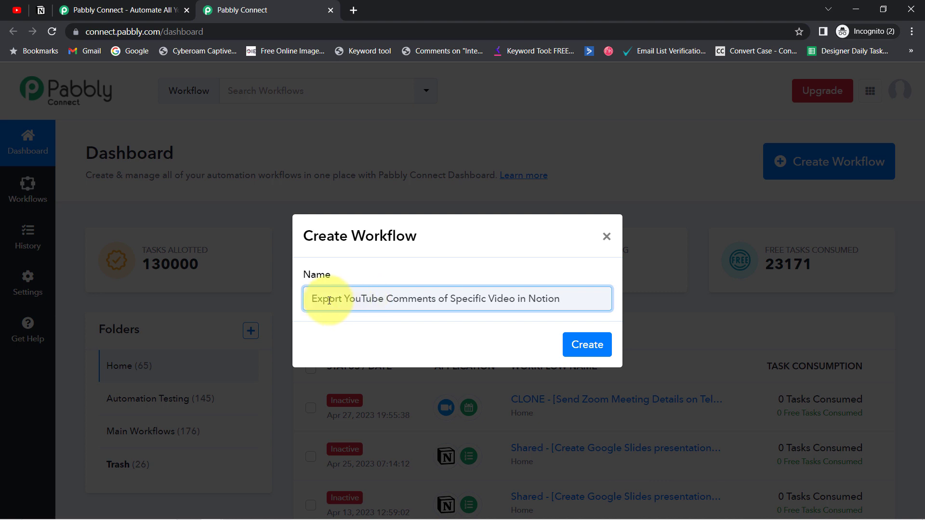
left_click_drag(329, 300, 407, 304)
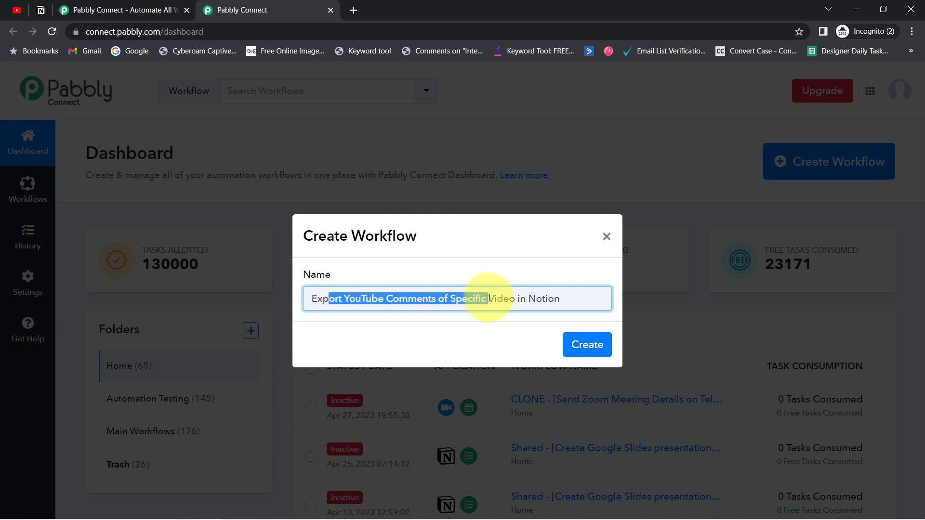
left_click(580, 351)
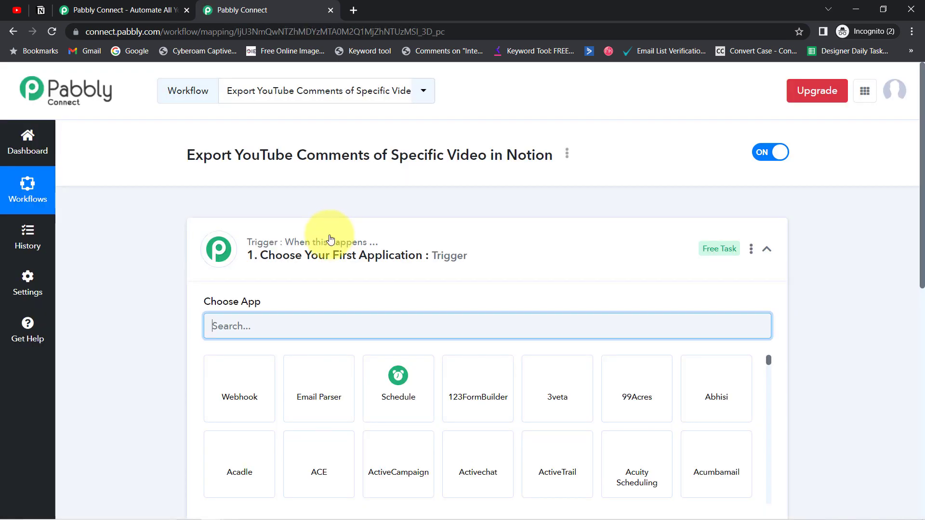
left_click(327, 241)
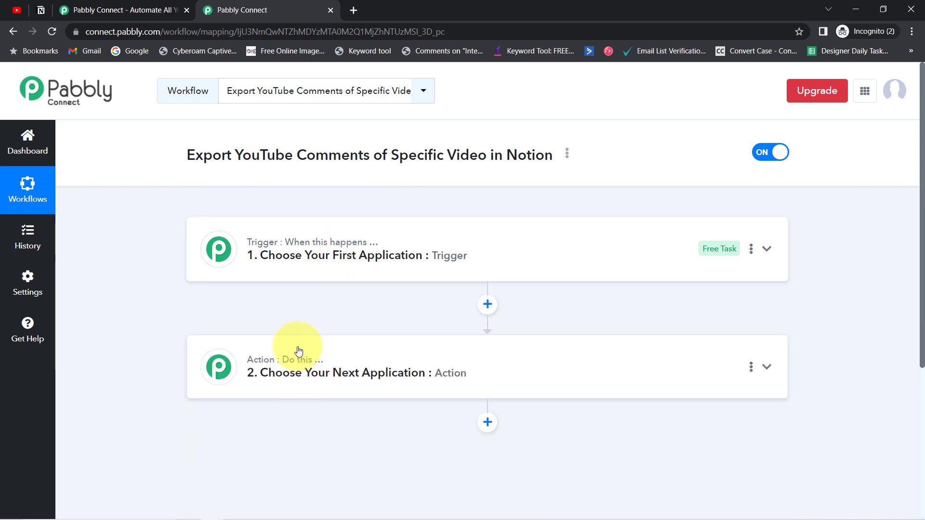
mouse_move(298, 359)
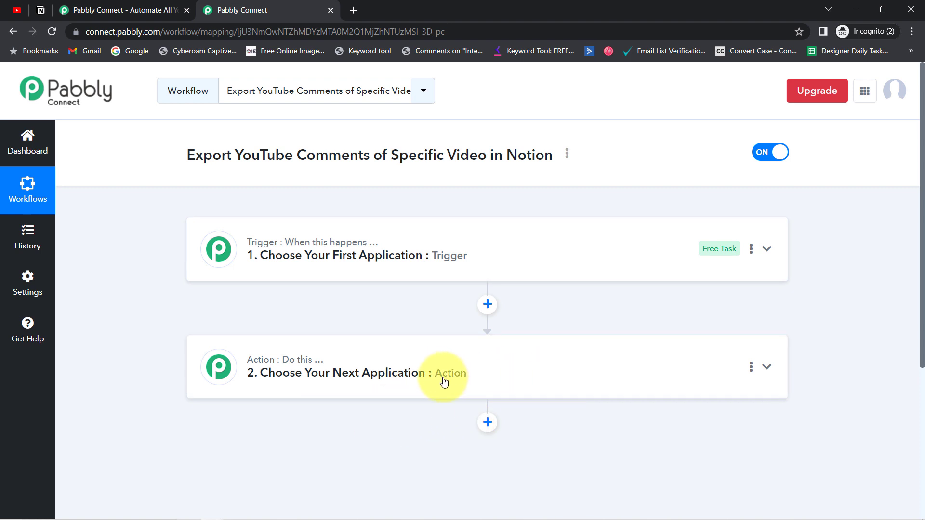
left_click_drag(286, 156, 495, 167)
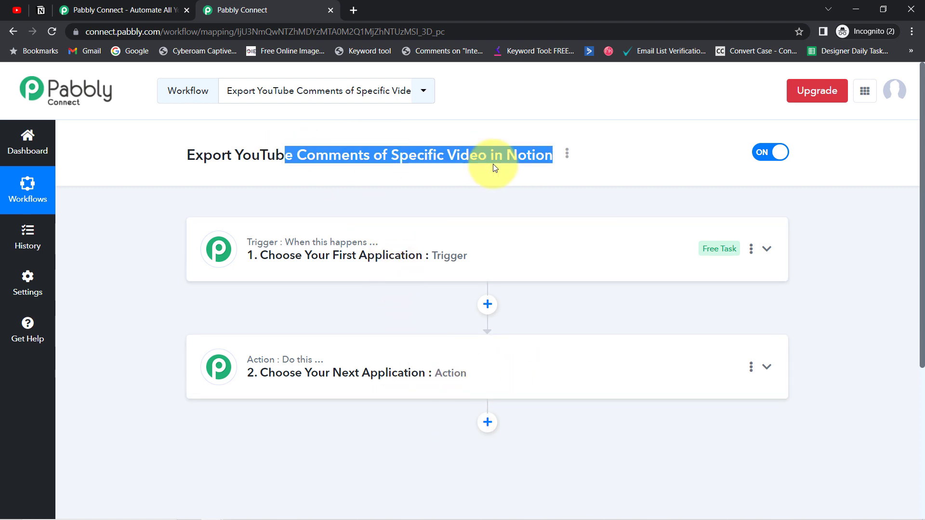
Choose YouTube as the workflow's trigger app and Notion as its action app.
left_click(381, 270)
left_click(247, 317)
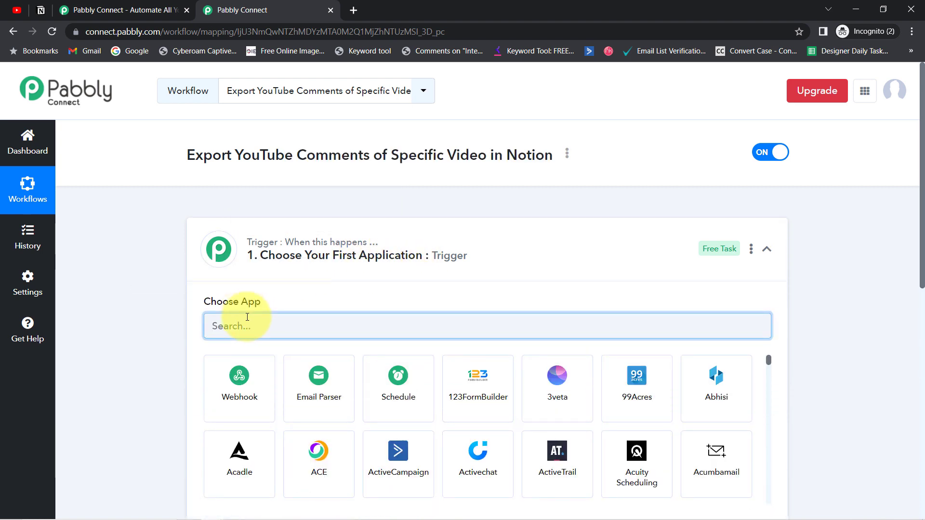
type("yout")
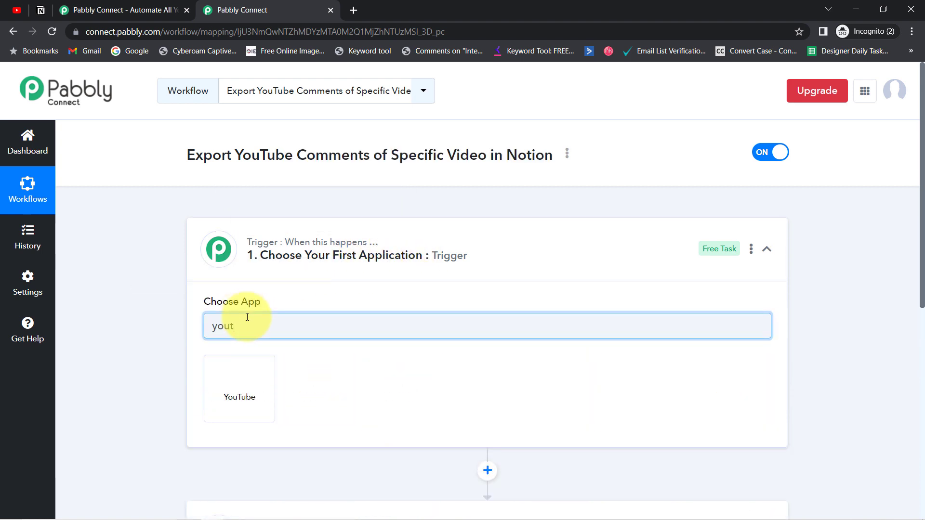
left_click(244, 386)
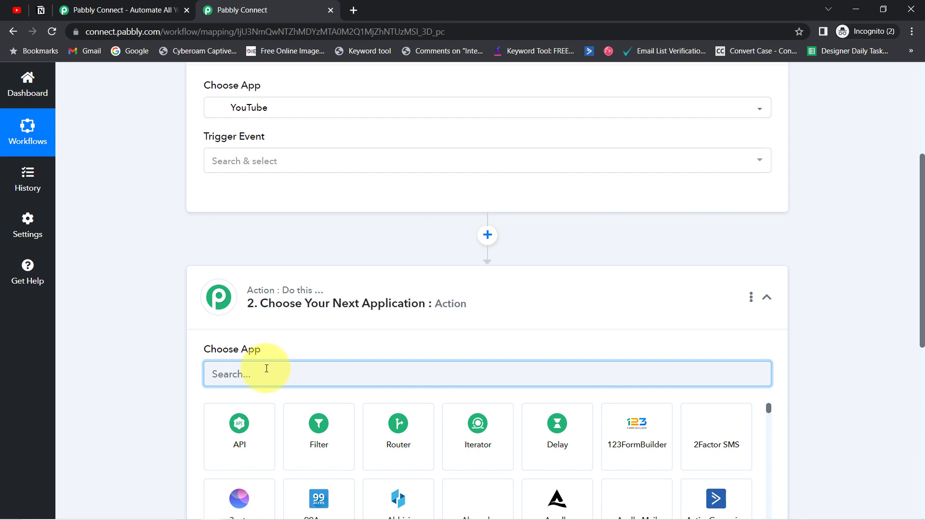
type("noti")
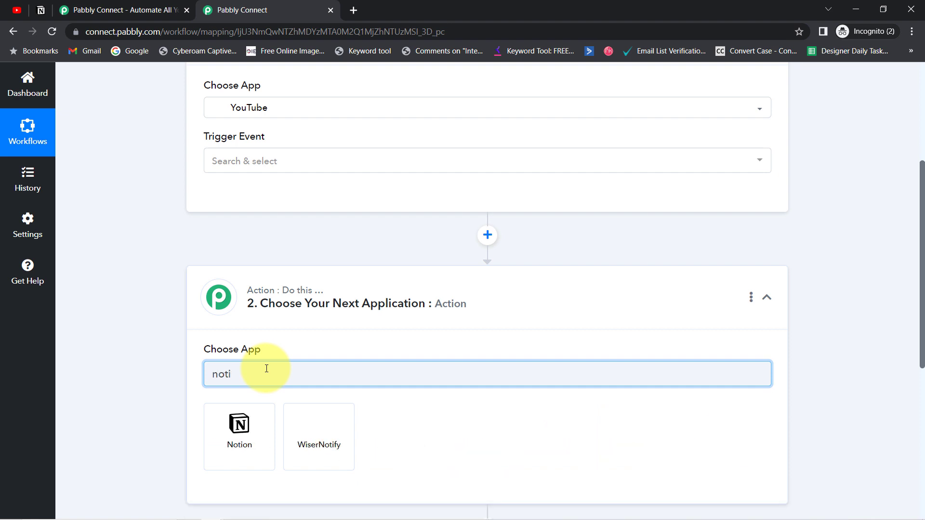
left_click(240, 436)
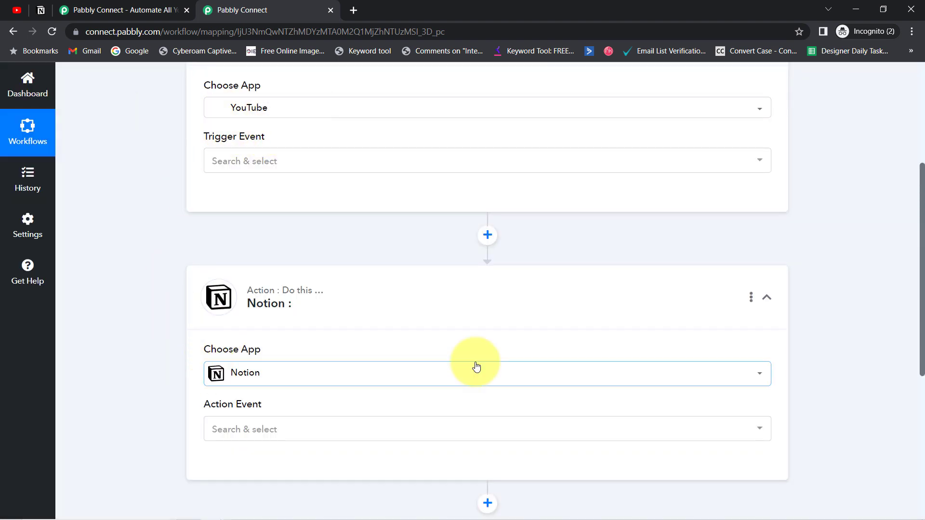
Set the YouTube trigger event to New Comment on a Video and open its account connection settings.
left_click_drag(921, 262, 912, 182)
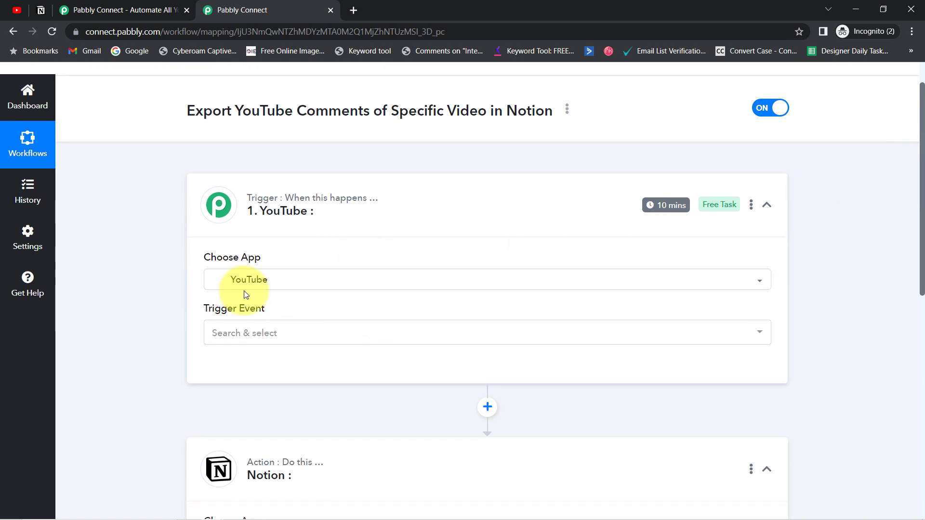
left_click(234, 332)
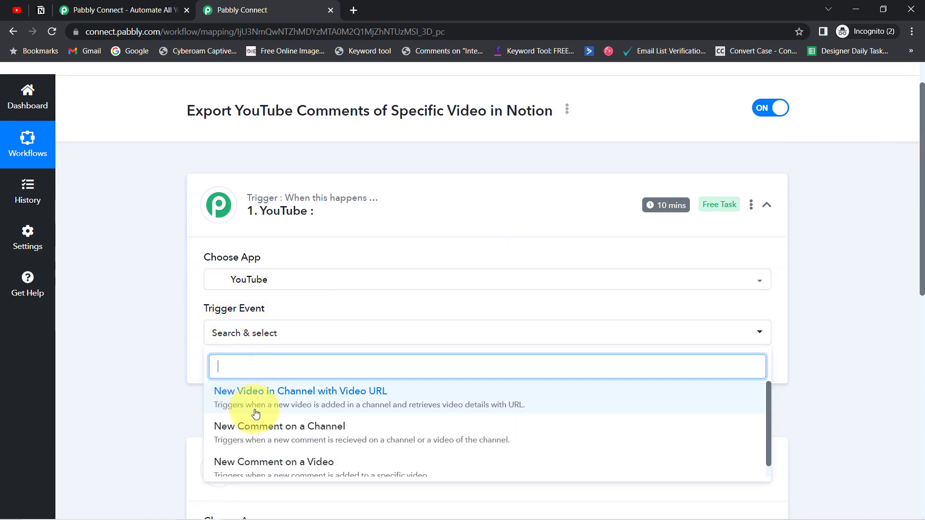
left_click_drag(922, 227, 911, 254)
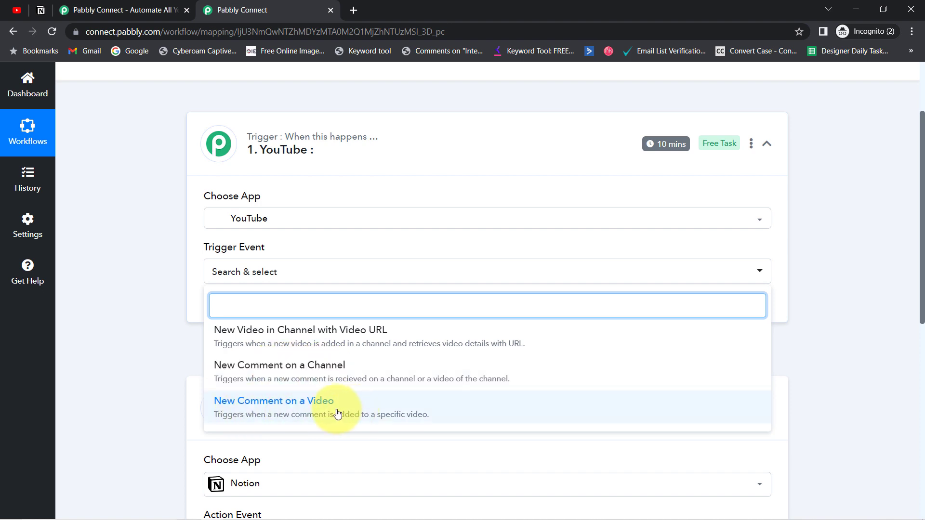
left_click(318, 406)
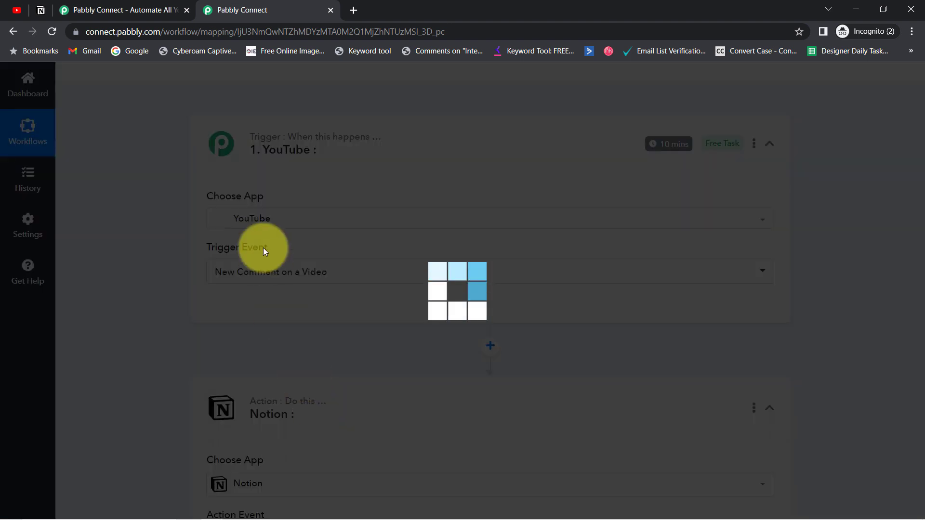
left_click(233, 310)
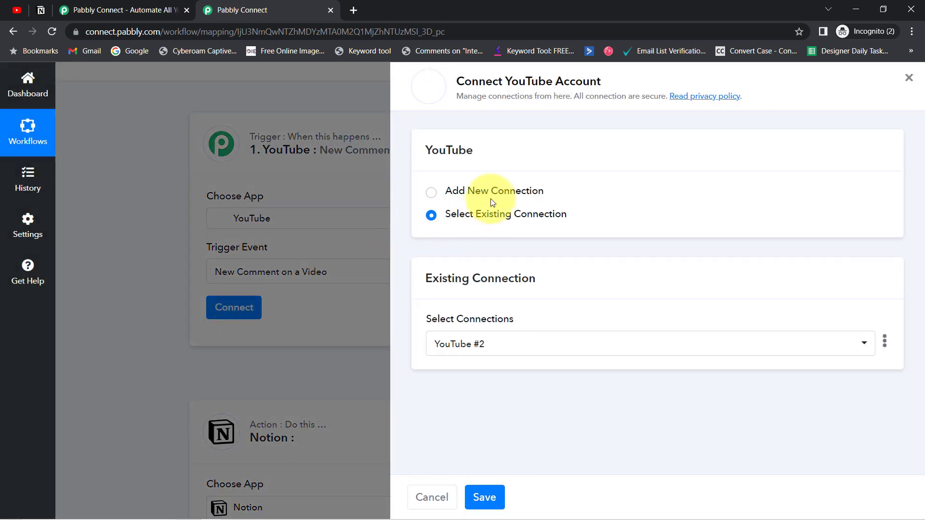
left_click(498, 190)
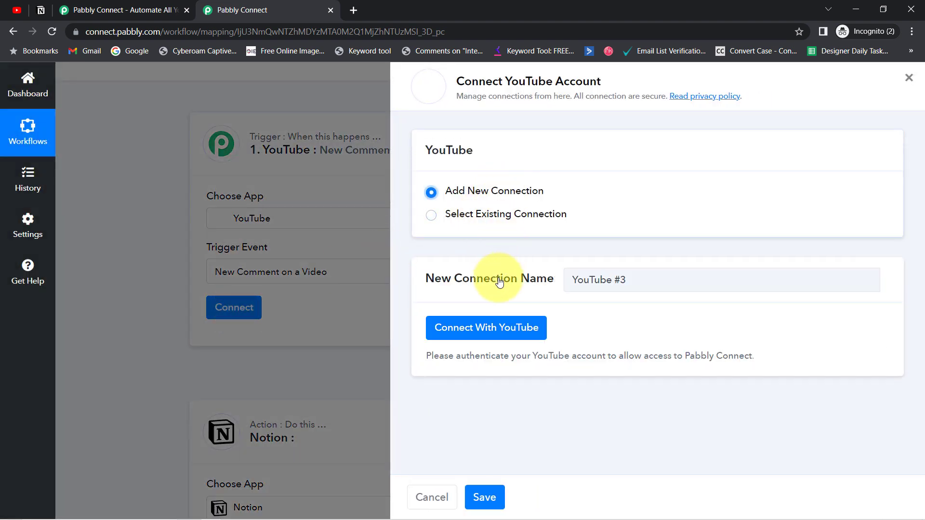
left_click(478, 335)
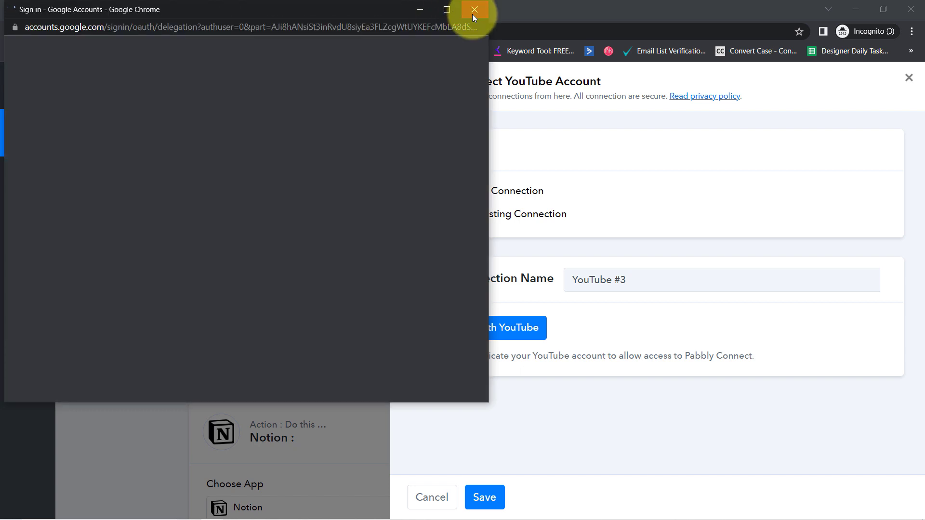
left_click(472, 16)
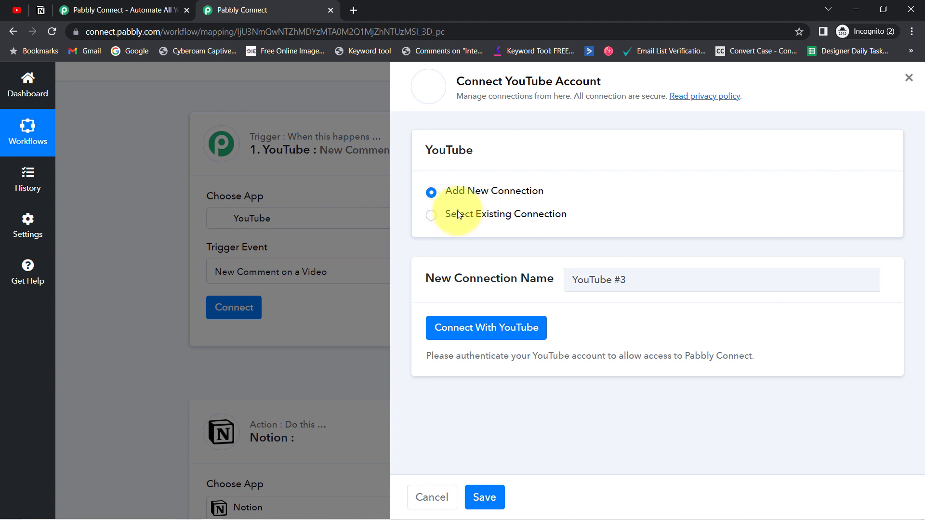
Use the existing connection YouTube #2 for the trigger and save it.
left_click(431, 216)
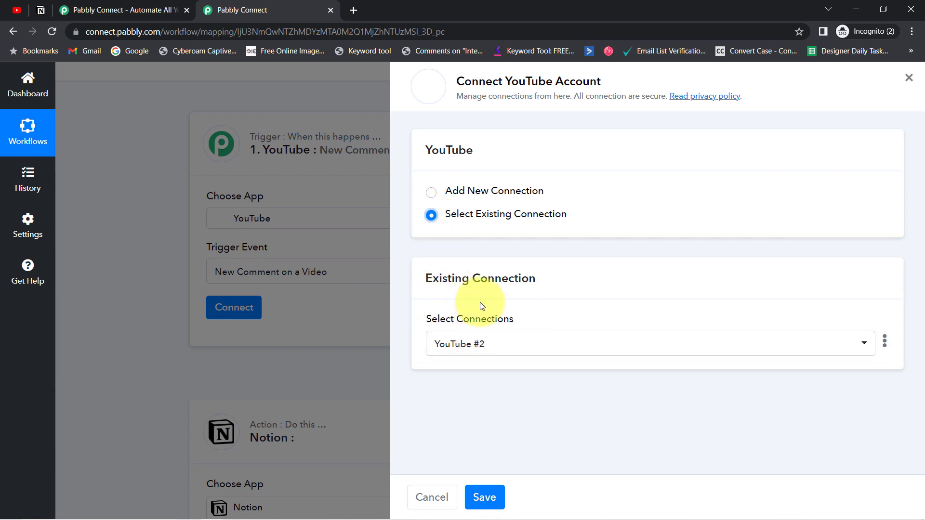
left_click(492, 503)
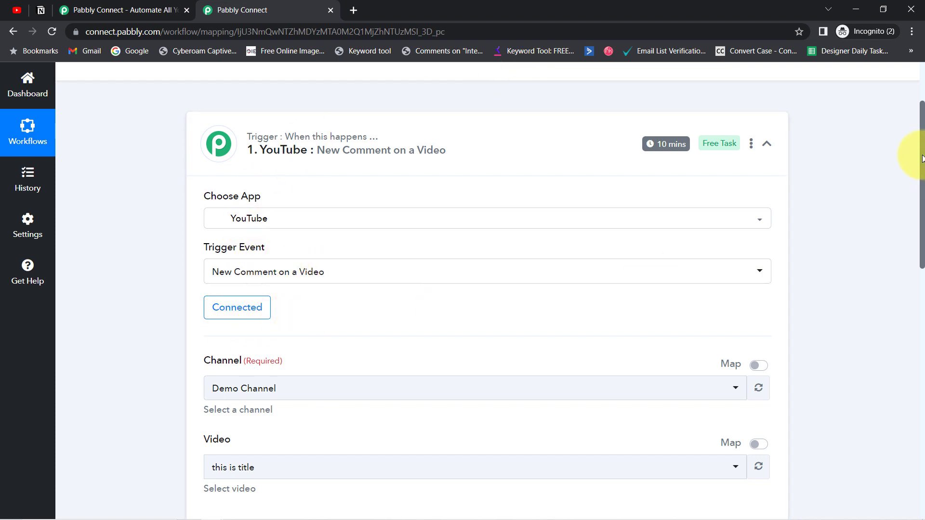
Check the trigger's channel and video settings against the channel shown in YouTube Studio.
left_click_drag(922, 159, 915, 244)
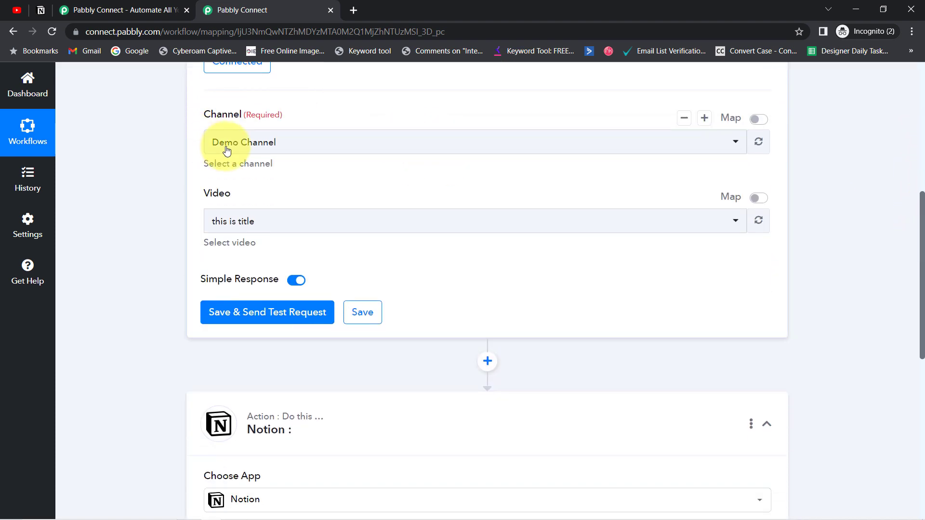
left_click(17, 10)
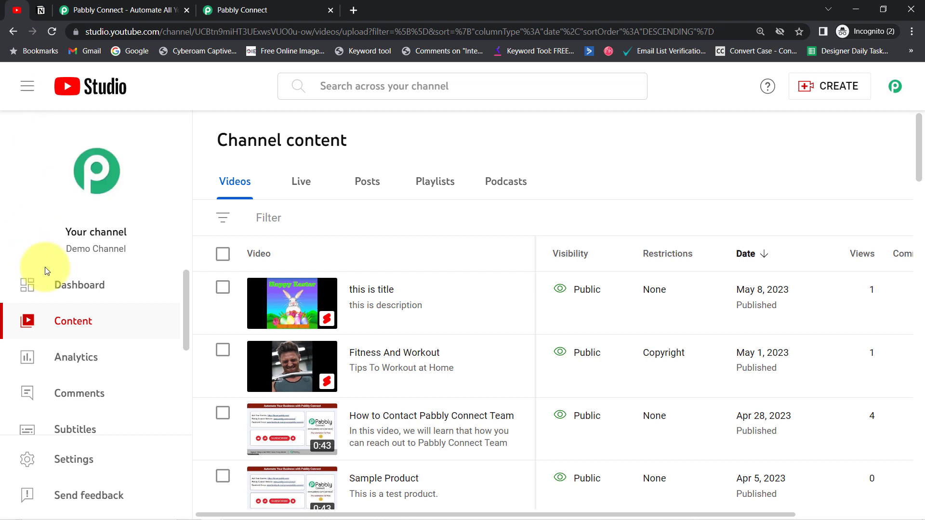
left_click(228, 10)
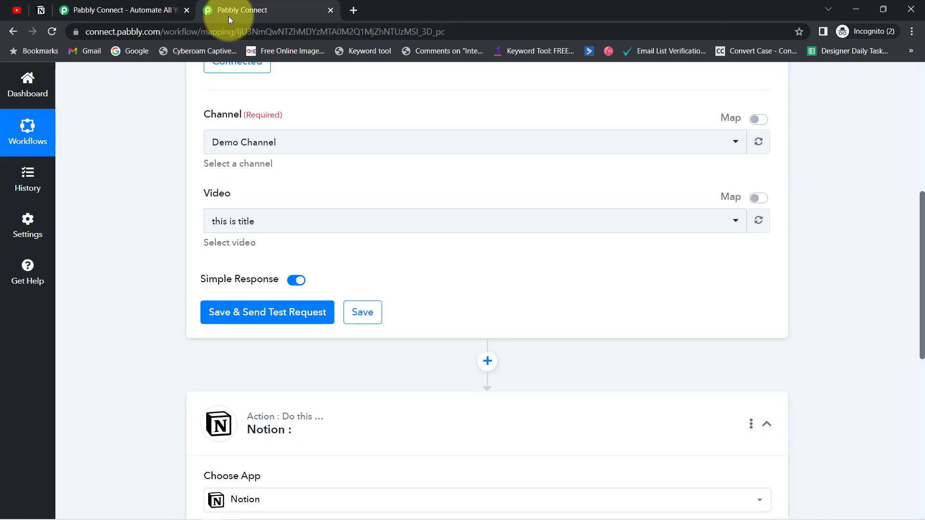
left_click(223, 143)
left_click(212, 200)
double_click(218, 194)
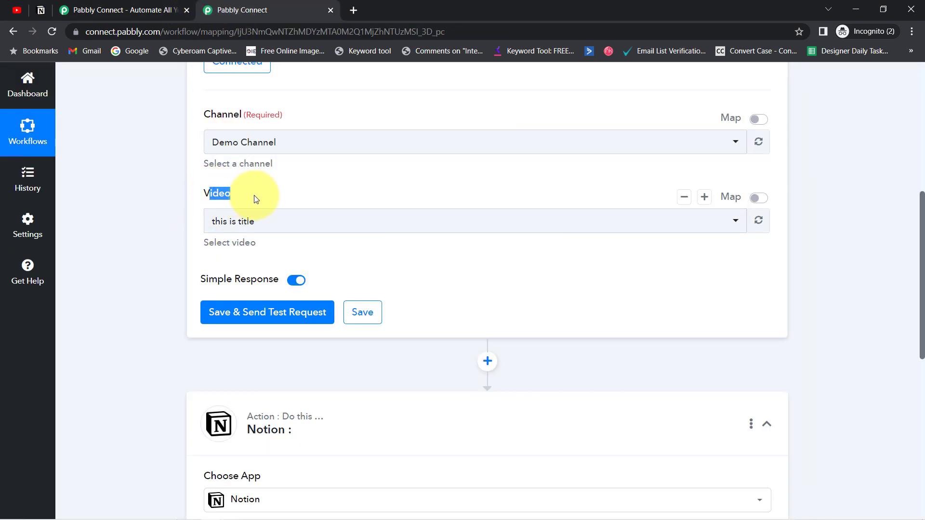
Switch to YouTube Studio and look through the channel's video list for the video whose comments should be tracked.
left_click(17, 10)
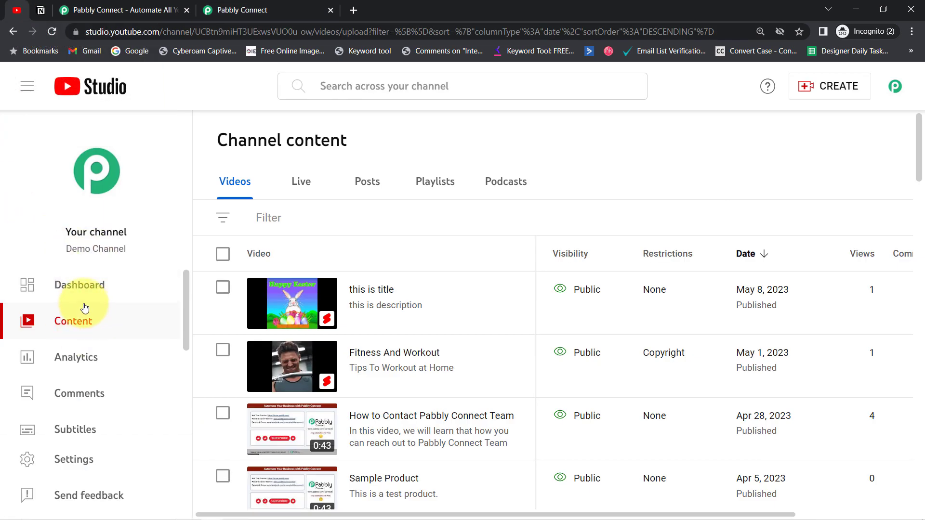
scroll(353, 279, "down", 2)
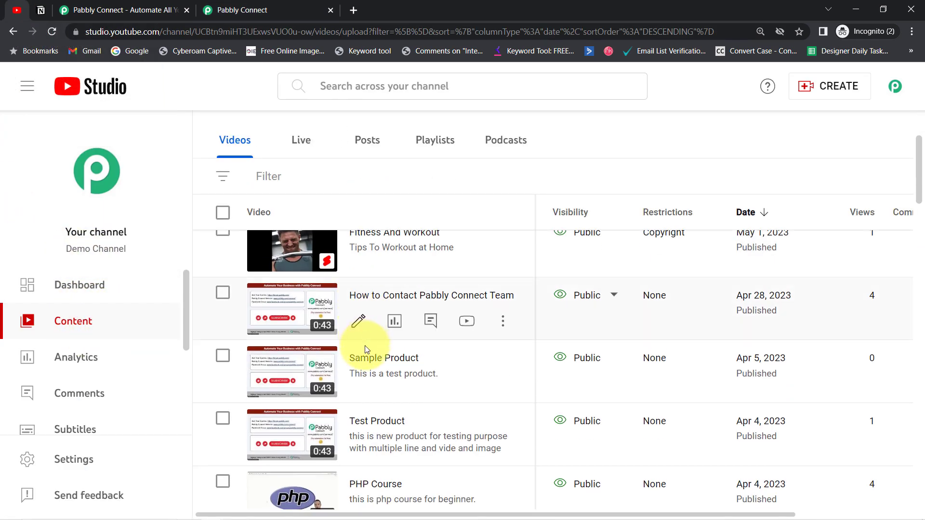
scroll(351, 295, "up", 2)
scroll(319, 338, "down", 5)
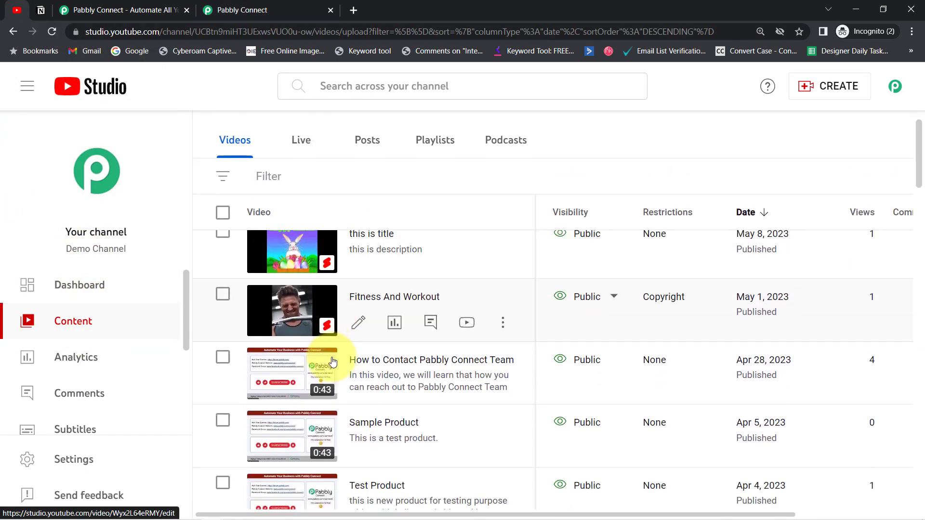
scroll(317, 319, "up", 3)
scroll(319, 317, "down", 1)
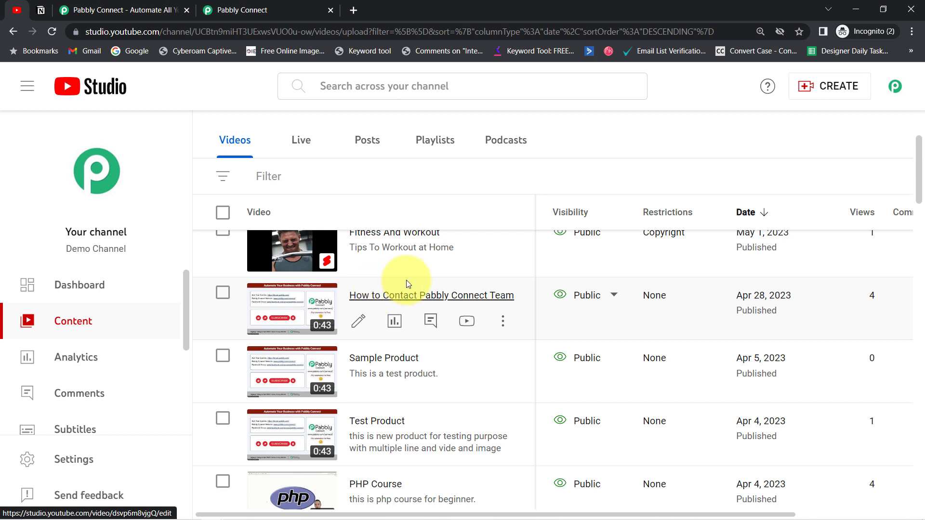
Return to Pabbly Connect, set the trigger's video to How to Contact Pabbly Connect Team, and send a test request.
left_click(239, 10)
left_click(240, 226)
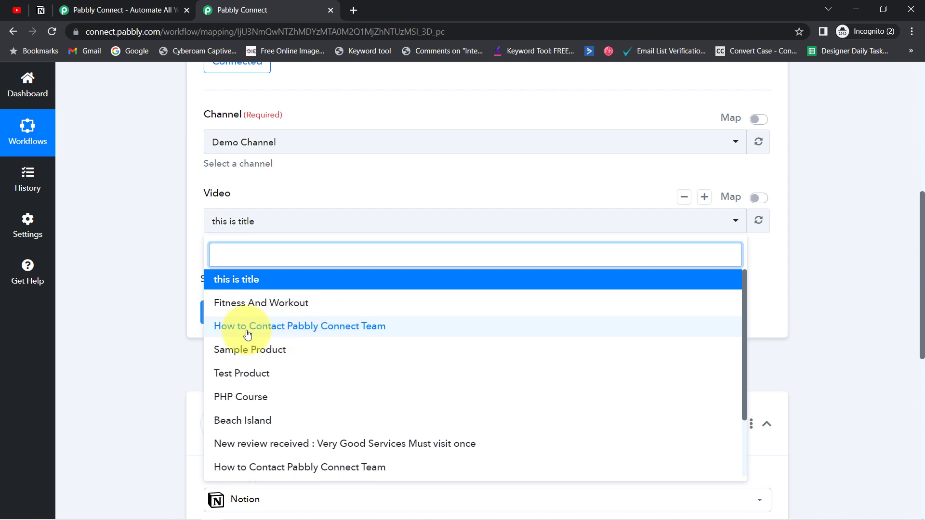
left_click(270, 328)
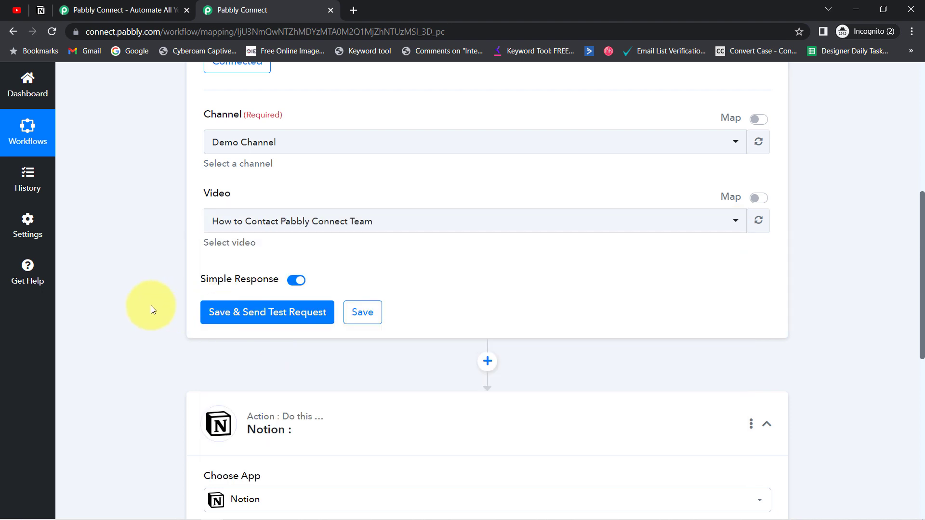
left_click(259, 318)
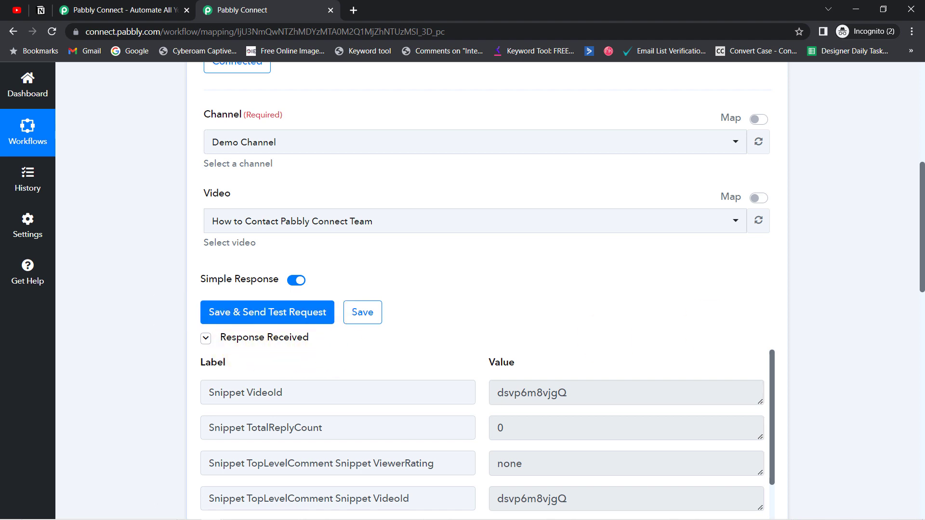
Examine the comment text and its update time in the trigger's test response.
left_click_drag(922, 226, 921, 292)
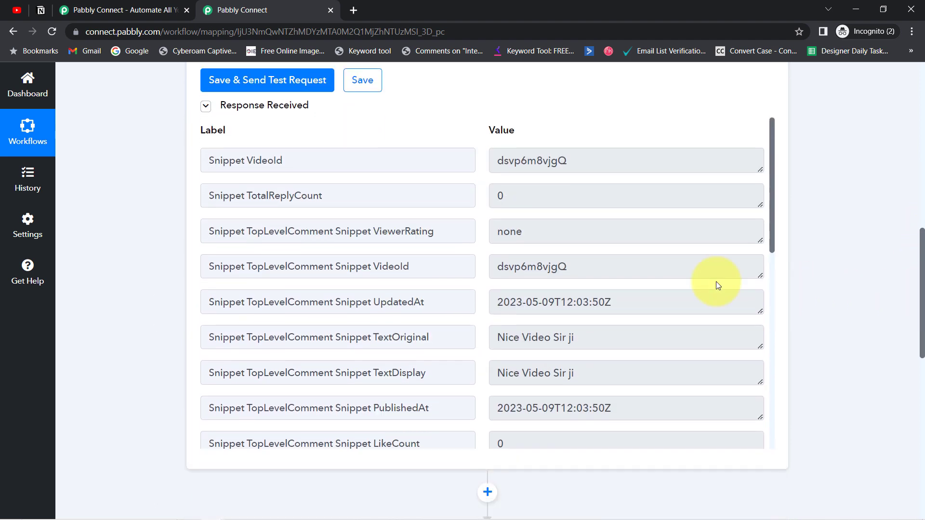
mouse_move(565, 338)
left_mouse_down()
mouse_move(478, 343)
mouse_move(576, 336)
left_mouse_up()
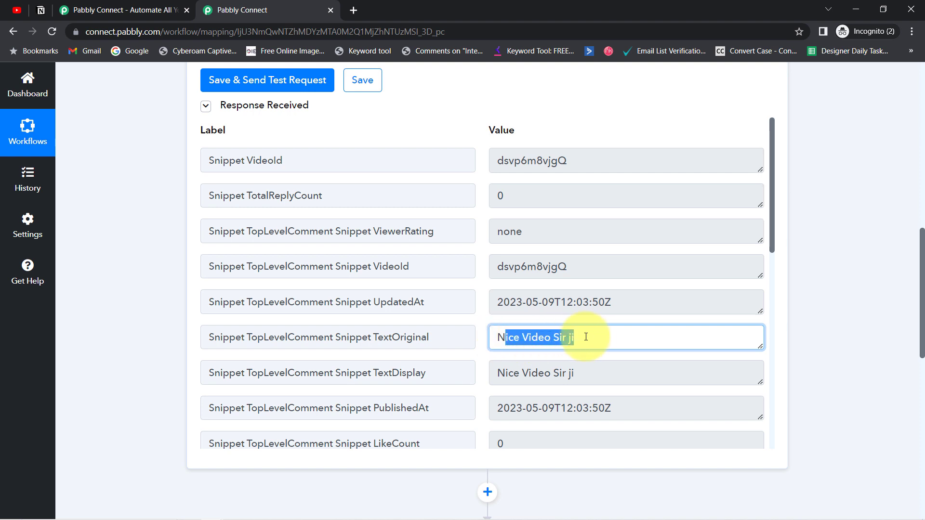
left_click_drag(523, 309, 506, 355)
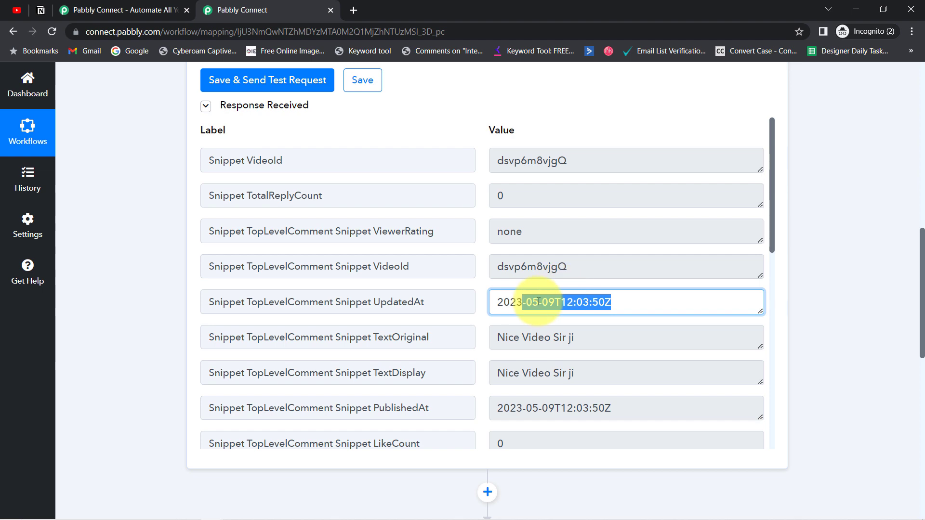
Open the watch page of How to Contact Pabbly Connect Team from YouTube Studio and pause its playback.
left_click(9, 8)
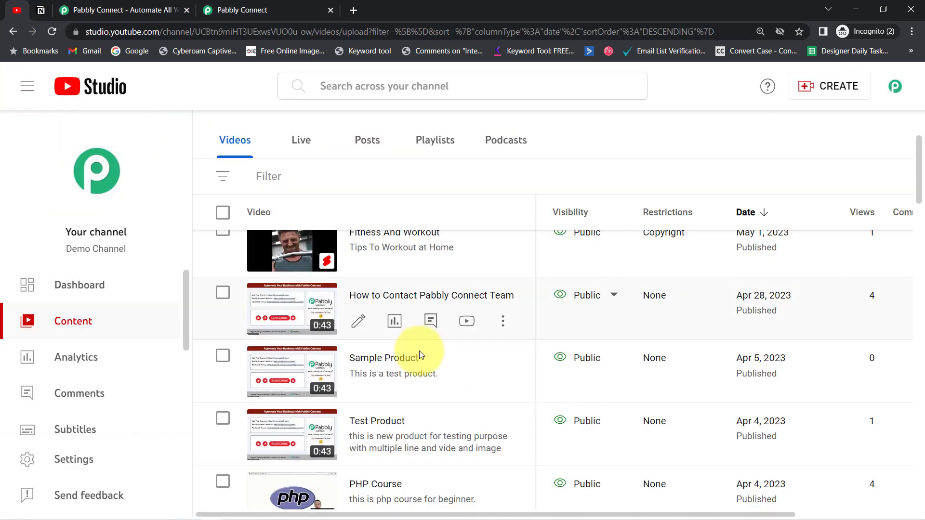
left_click(393, 298)
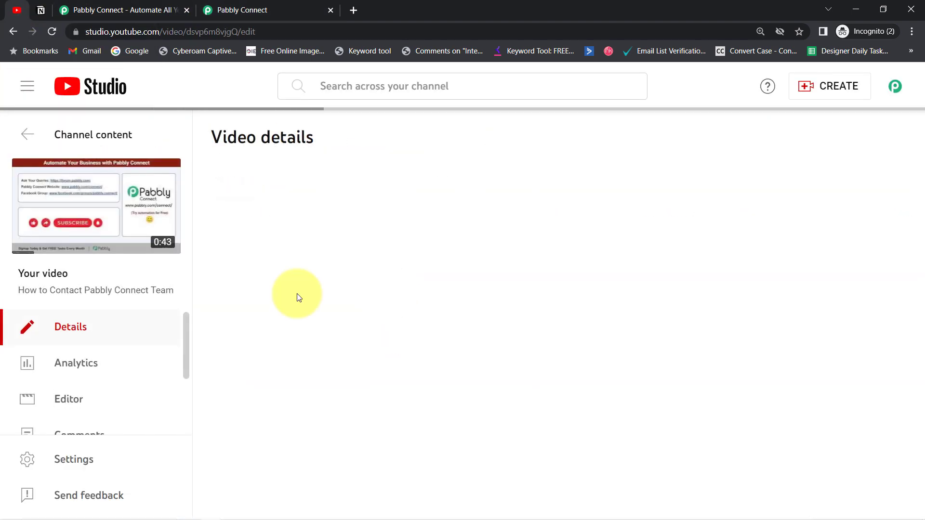
left_click(91, 212)
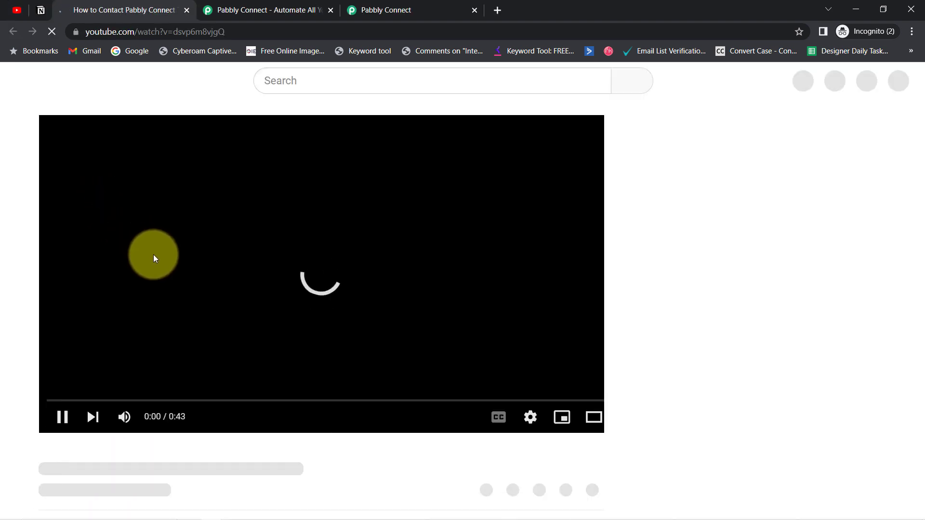
left_click(394, 4)
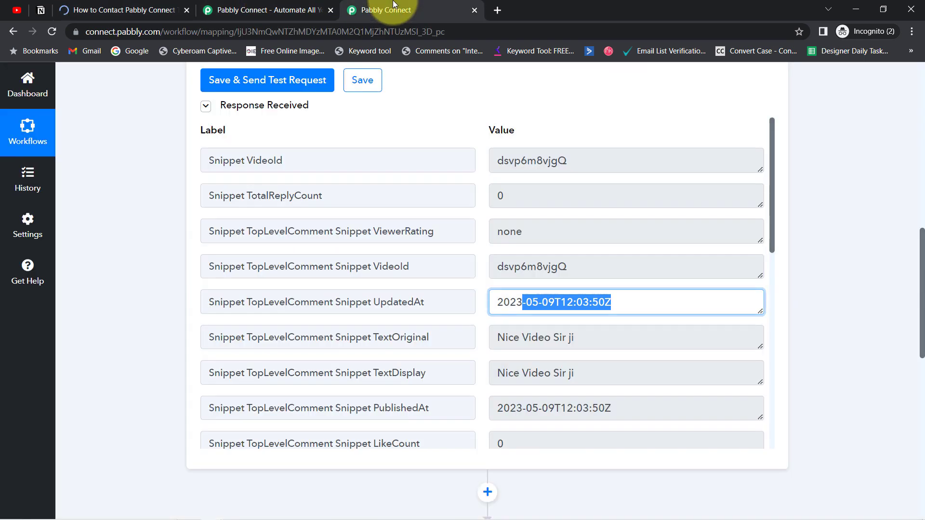
left_click(90, 9)
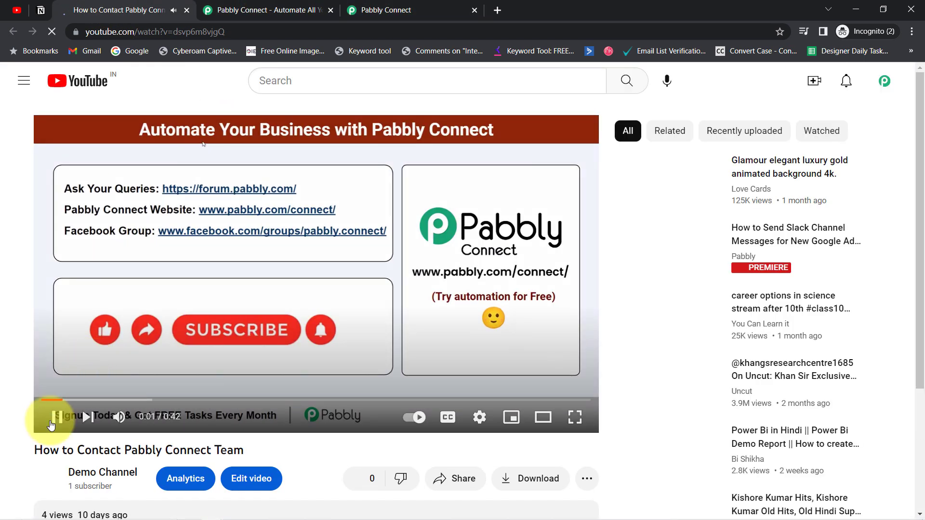
left_click(50, 425)
left_click_drag(921, 201, 921, 284)
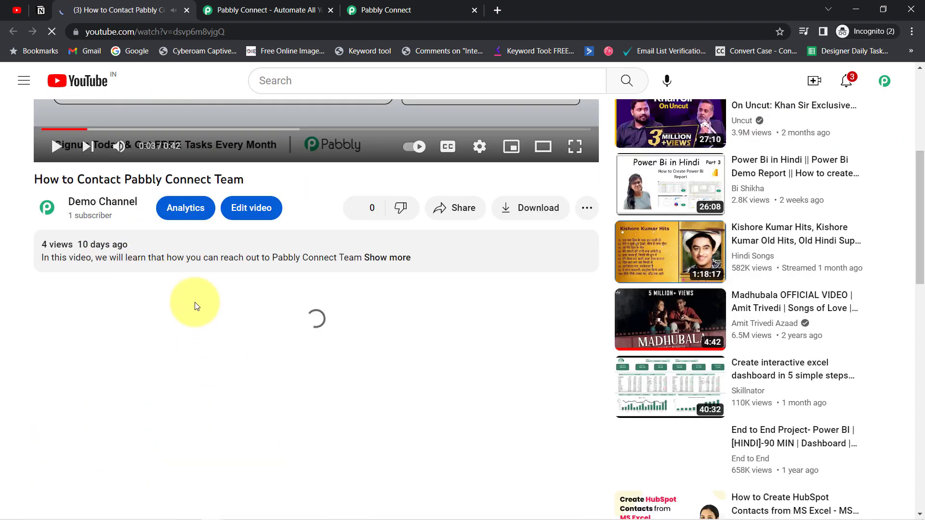
Copy the whole prepared message about a healthcare website automation from Notepad into a new comment on the YouTube video.
mouse_move(235, 515)
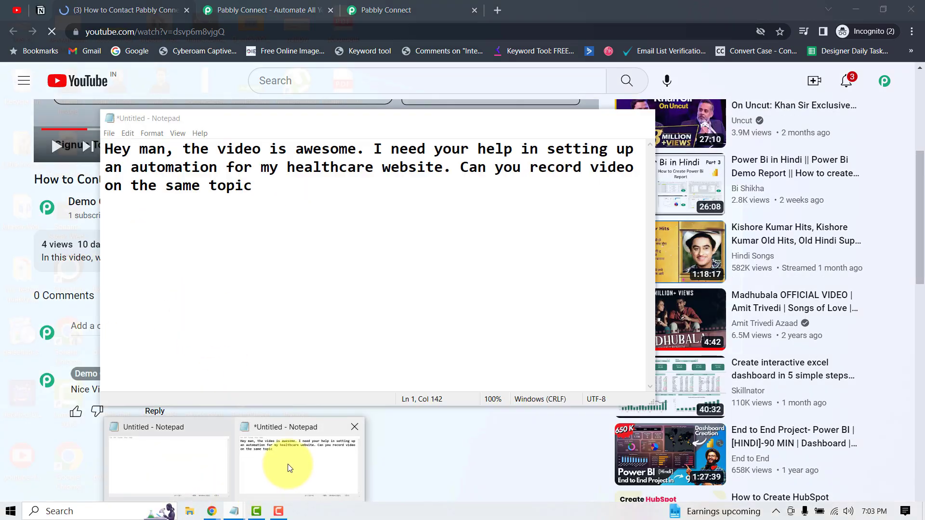
left_click(289, 467)
key("ctrl+a")
key("ctrl+c")
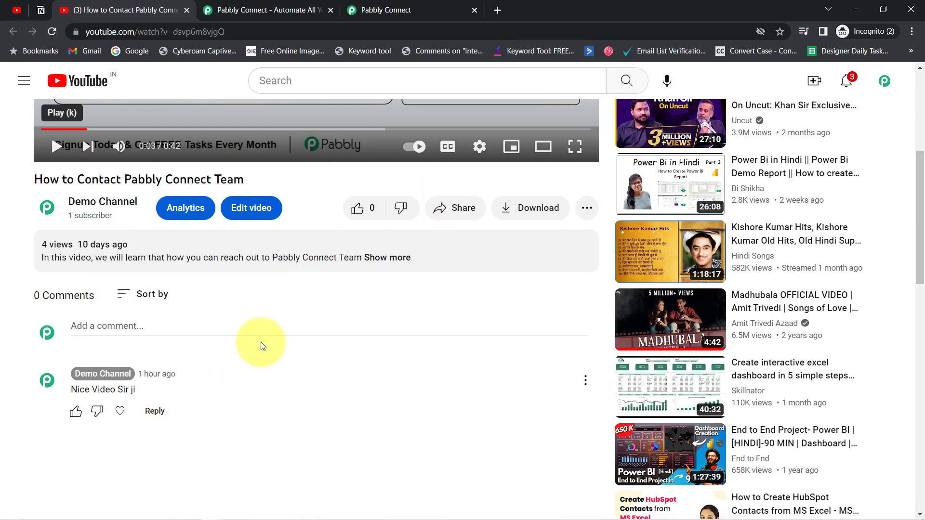
scroll(262, 345, "down", 4)
left_click(94, 157)
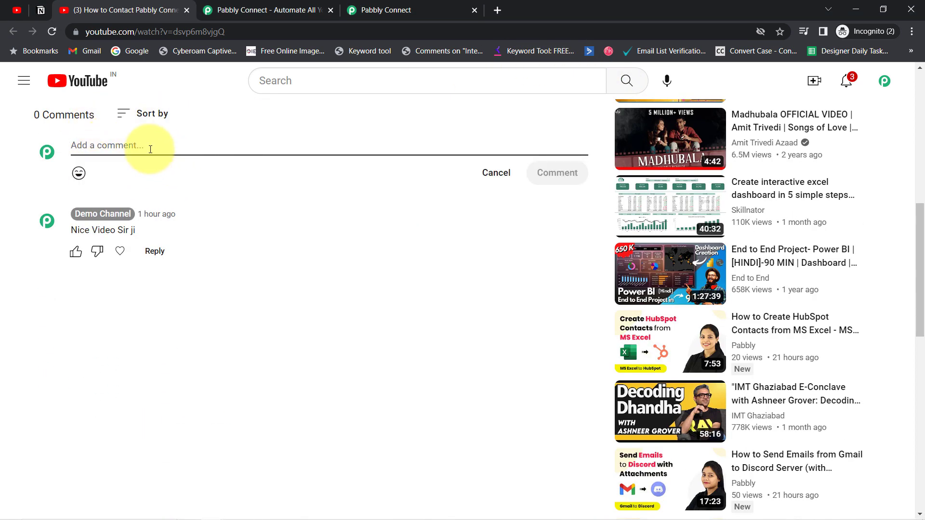
key("ctrl+v")
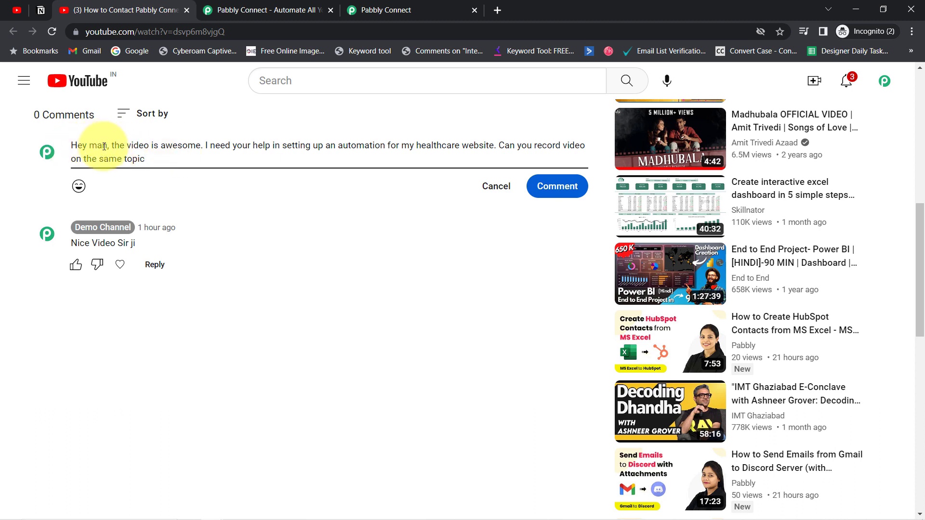
Review the drafted comment's wording and post it on the video.
left_click_drag(161, 145, 259, 155)
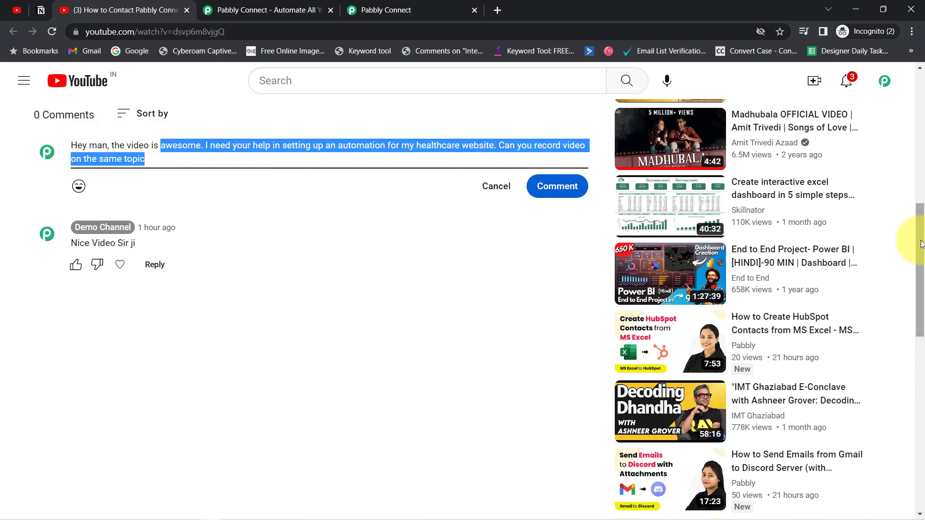
left_click_drag(923, 263, 922, 249)
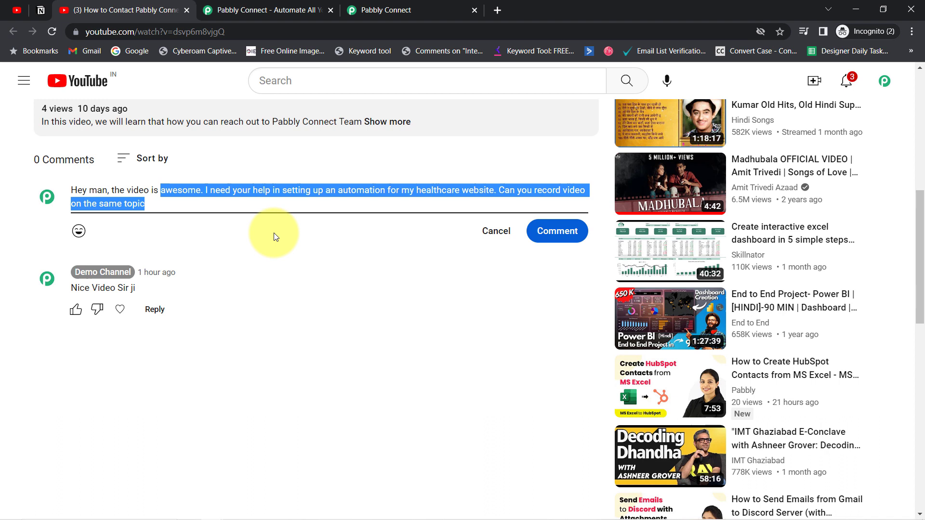
left_click(345, 199)
left_click_drag(374, 188, 144, 201)
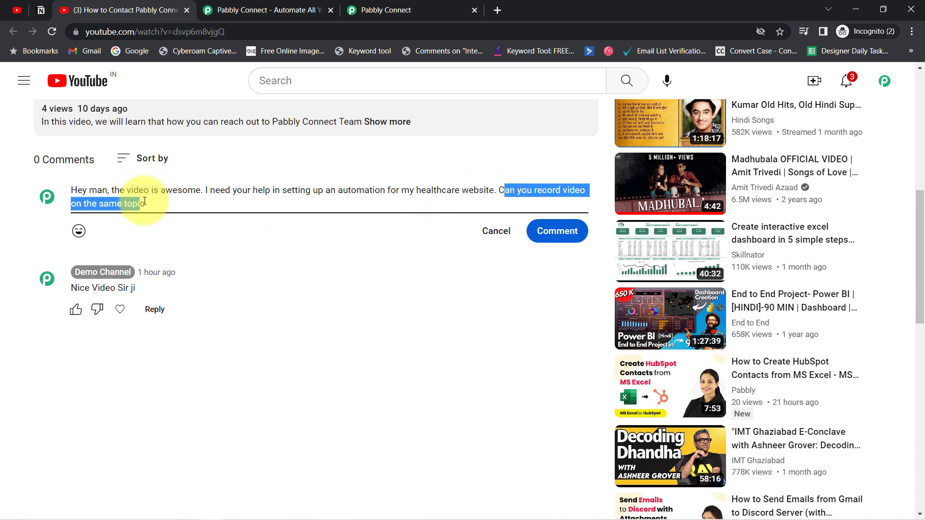
left_click(348, 204)
left_click(556, 234)
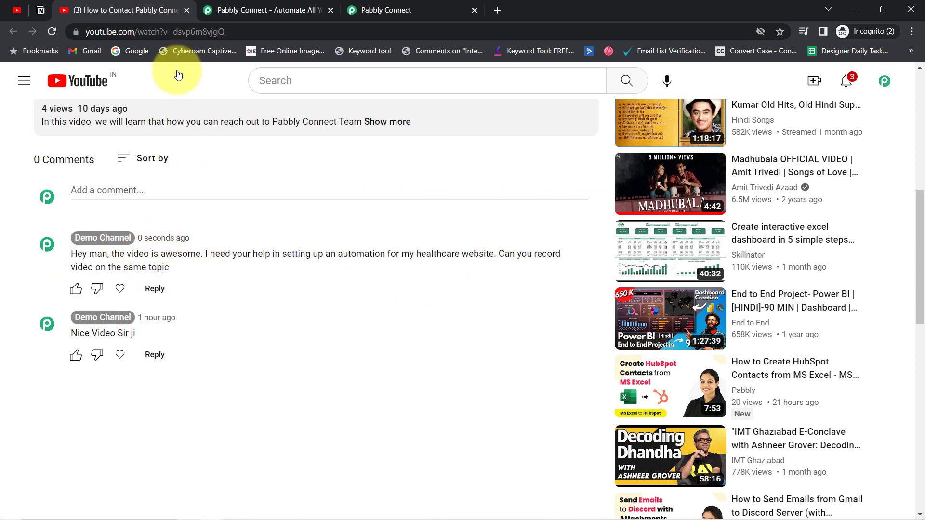
Switch to Pabbly Connect, resend the trigger's test request, and enlarge the Snippet TopLevelComment Snippet TextOriginal value to fit the full comment.
left_click(380, 9)
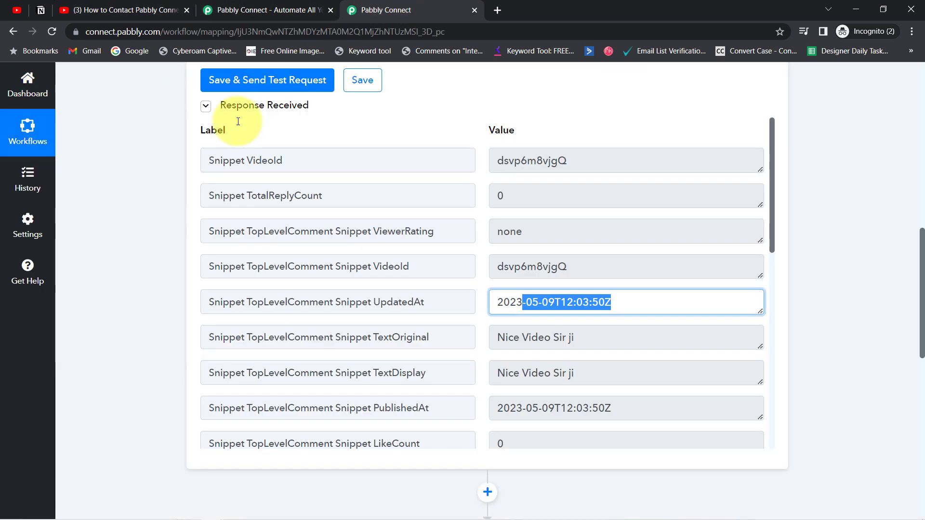
left_click(280, 83)
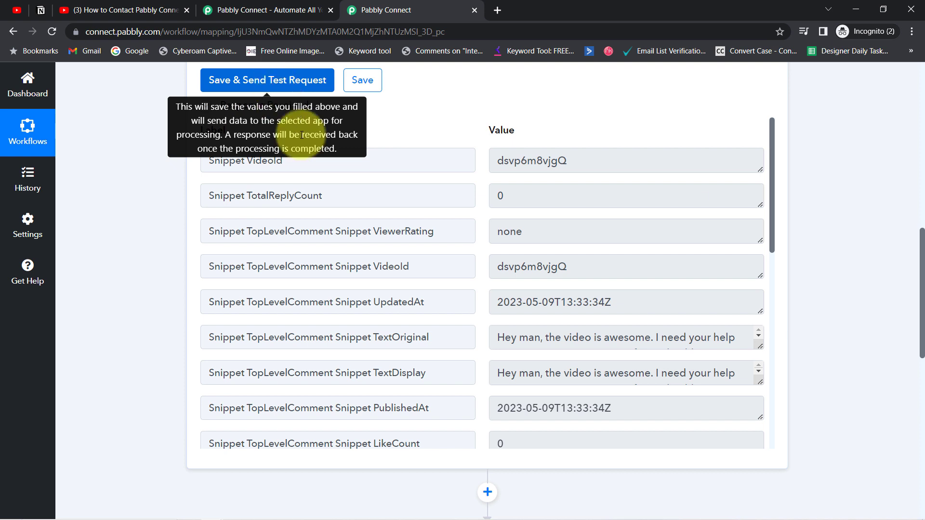
left_click_drag(502, 337, 751, 406)
left_click(667, 363)
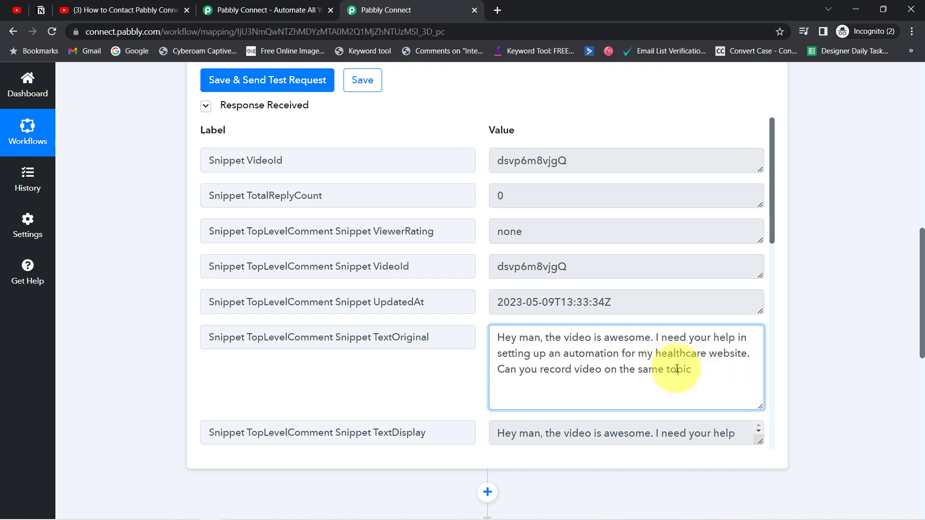
Read the full comment text in the response's TextOriginal value.
left_click_drag(693, 369, 661, 354)
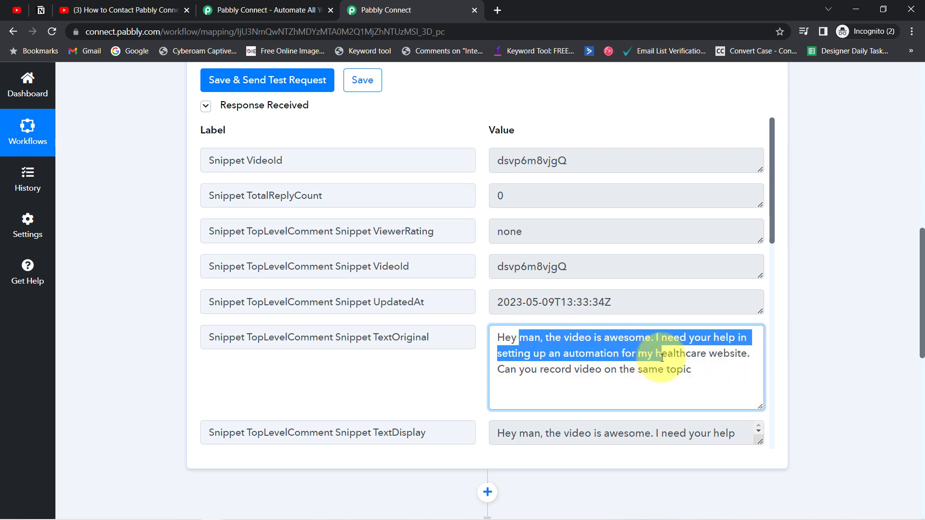
left_click(613, 348)
mouse_move(579, 336)
left_mouse_down()
mouse_move(677, 335)
mouse_move(521, 351)
mouse_move(699, 358)
left_mouse_up()
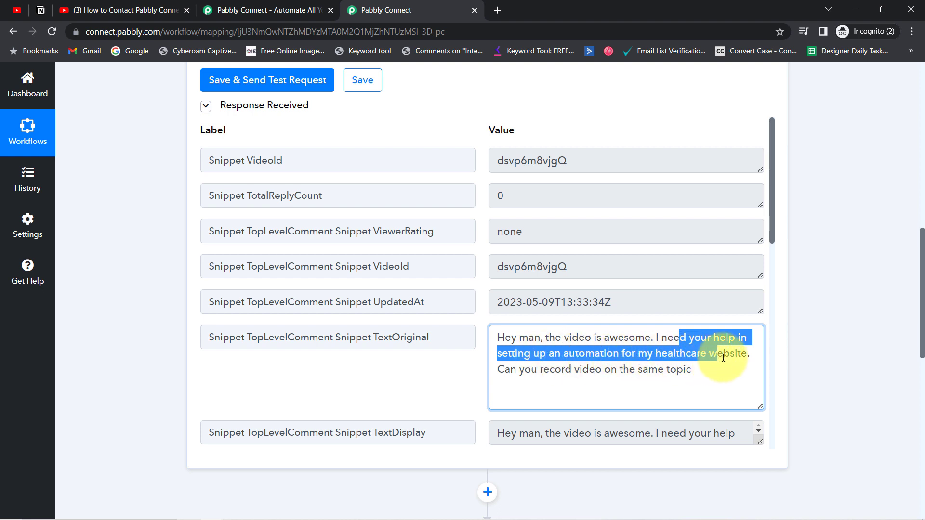
left_click_drag(543, 370, 669, 367)
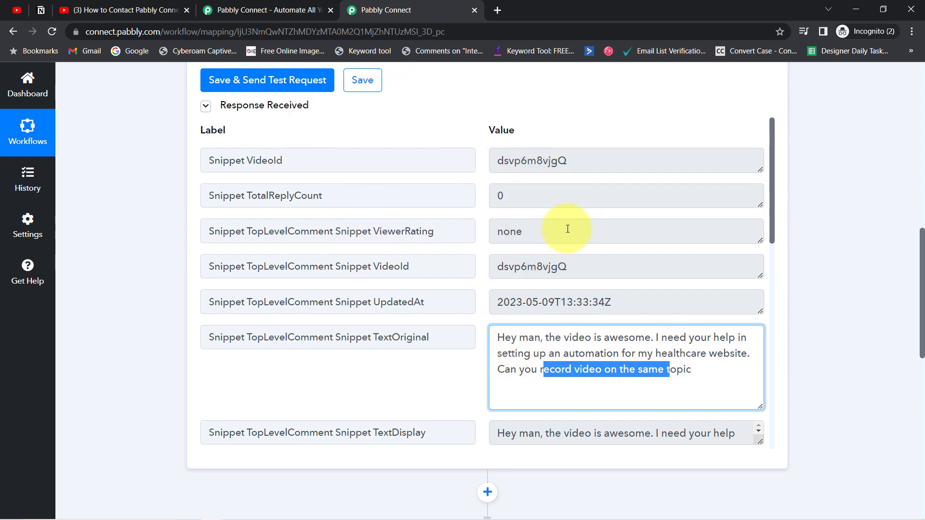
Close the YouTube video page and the Pabbly Connect home page, leaving the workflow open.
left_click(15, 5)
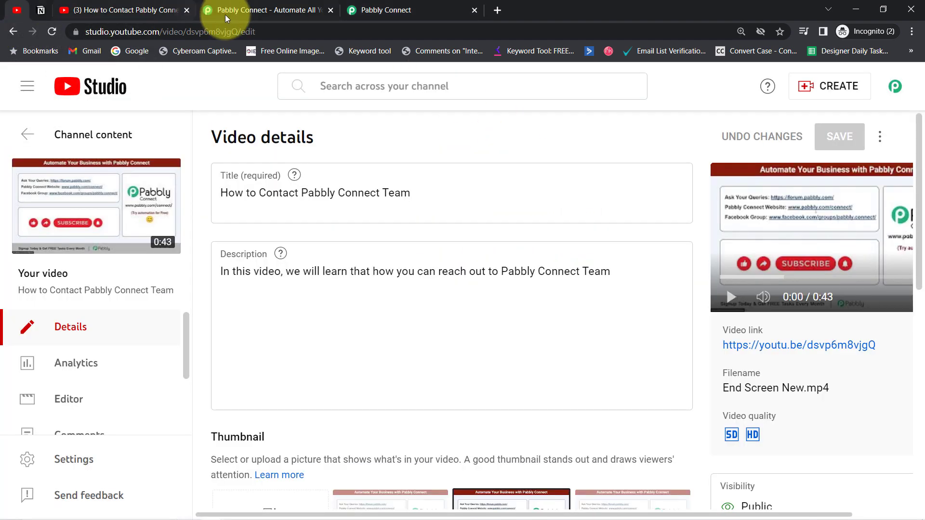
left_click(188, 10)
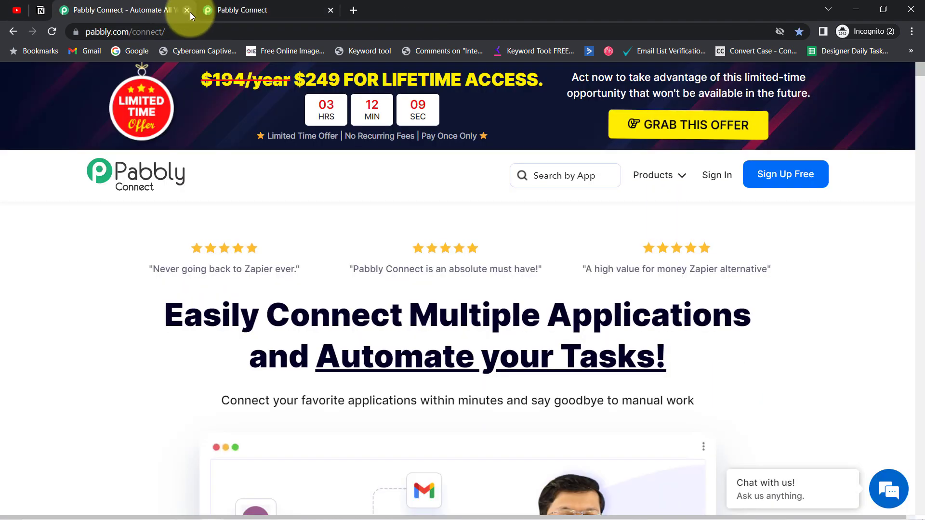
left_click(187, 10)
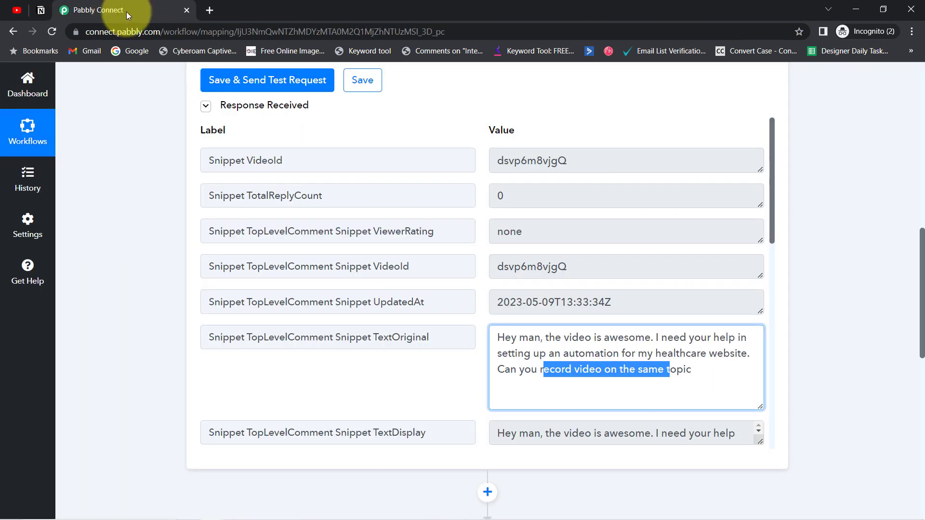
Set the Notion action event to Create Database Item.
triple_click(539, 341)
left_click_drag(922, 250, 916, 350)
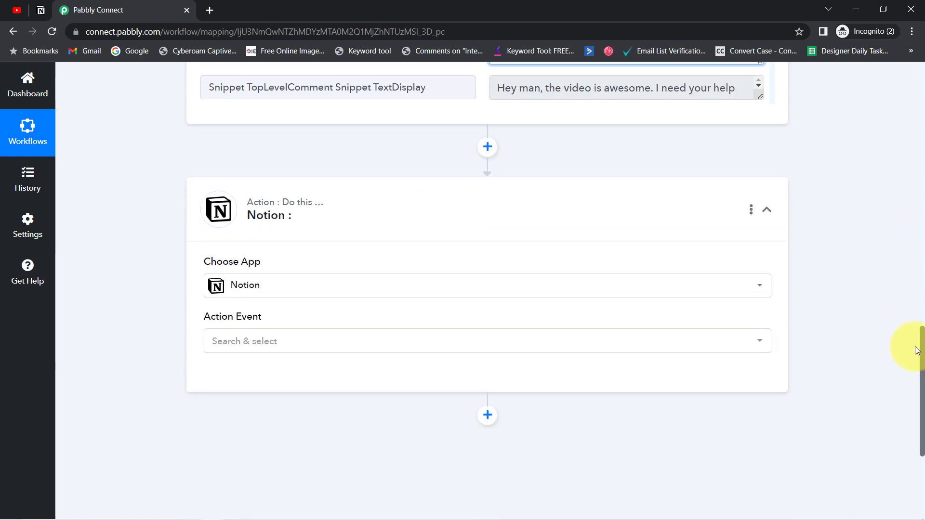
left_click(242, 334)
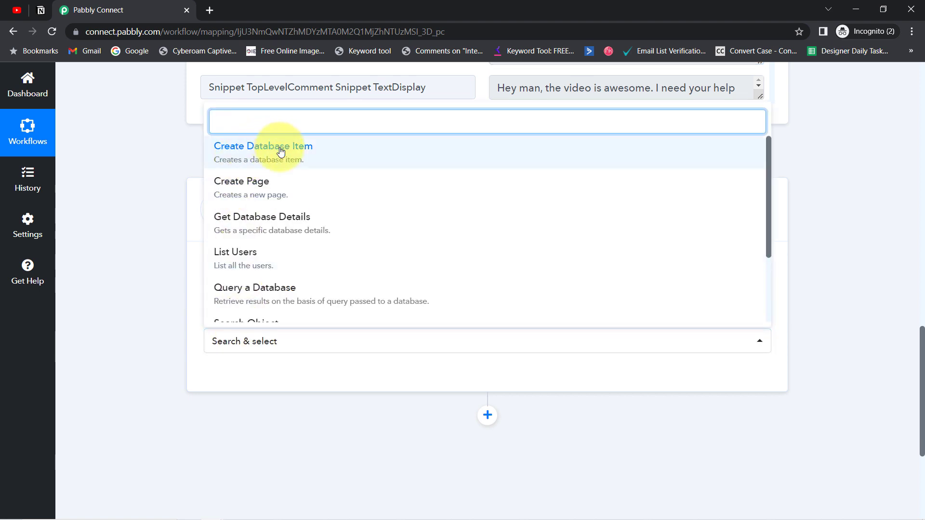
left_click(255, 152)
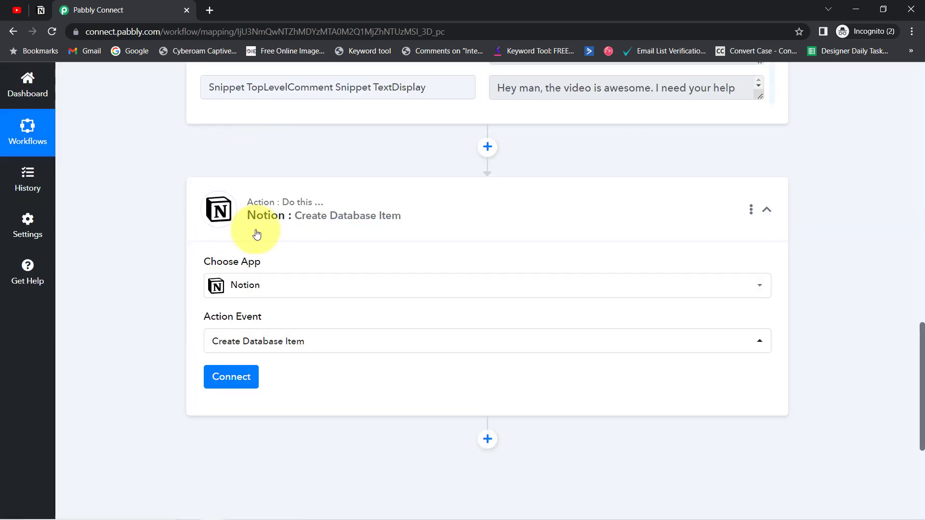
Add a new Notion connection for the Create Database Item action and start its account authorization.
left_click(230, 379)
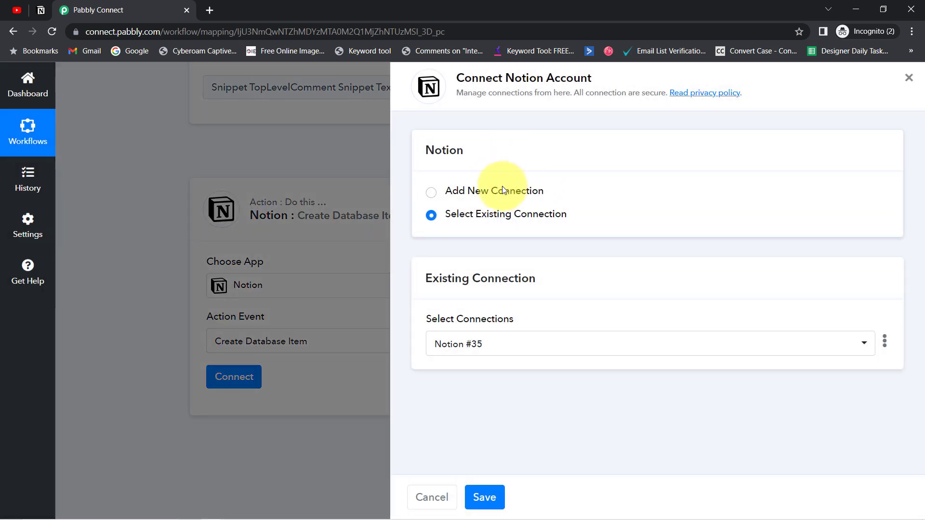
left_click(521, 197)
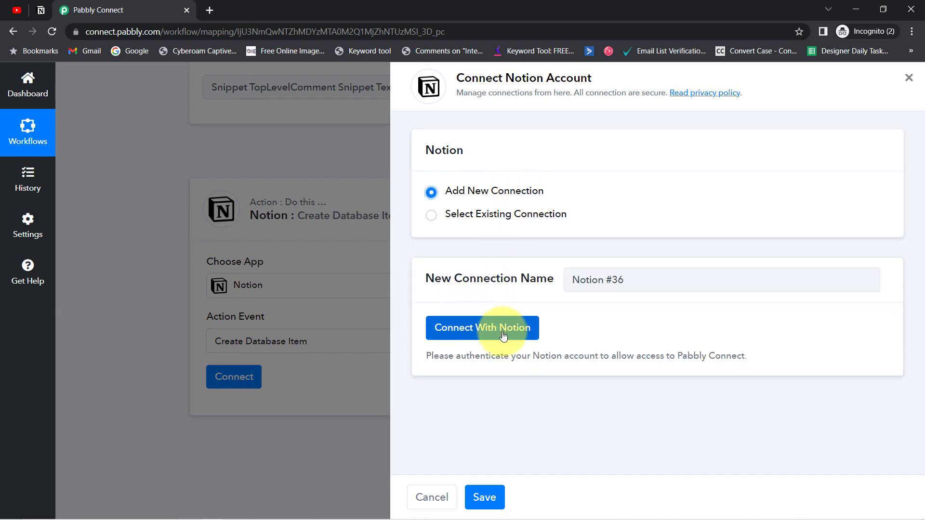
left_click(484, 336)
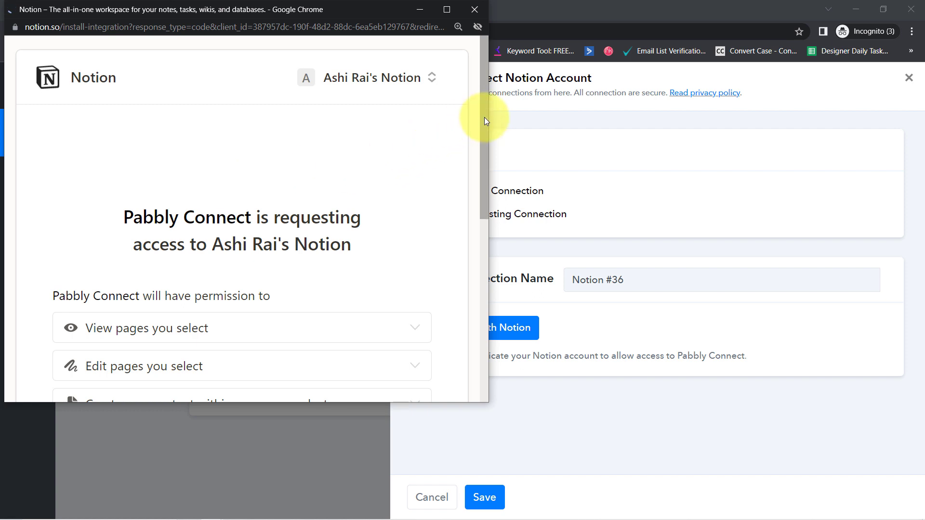
Authorize Pabbly Connect to access all pages in the Notion workspace.
left_click_drag(484, 117, 481, 277)
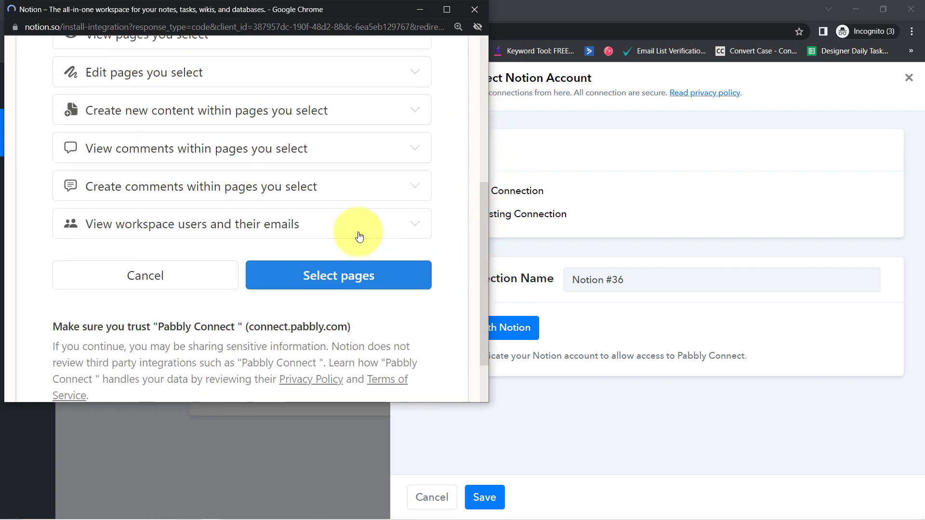
left_click(307, 274)
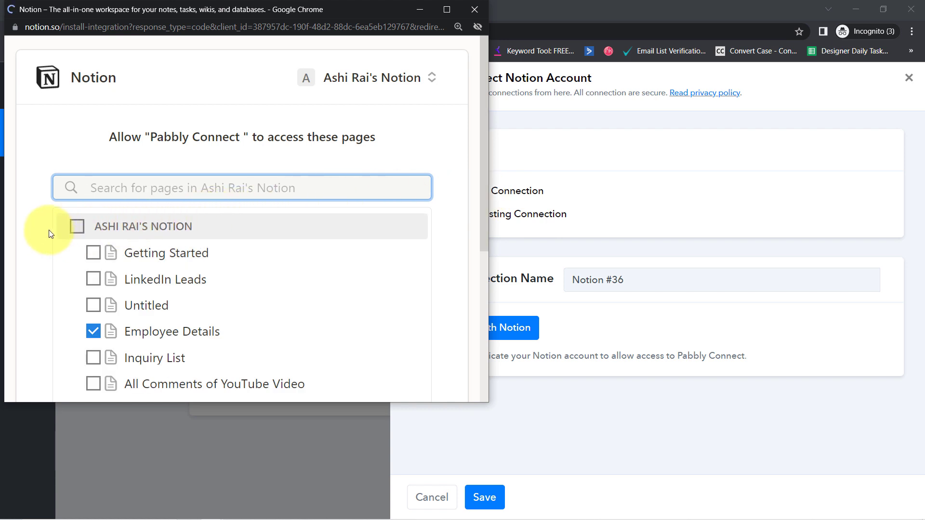
left_click(77, 233)
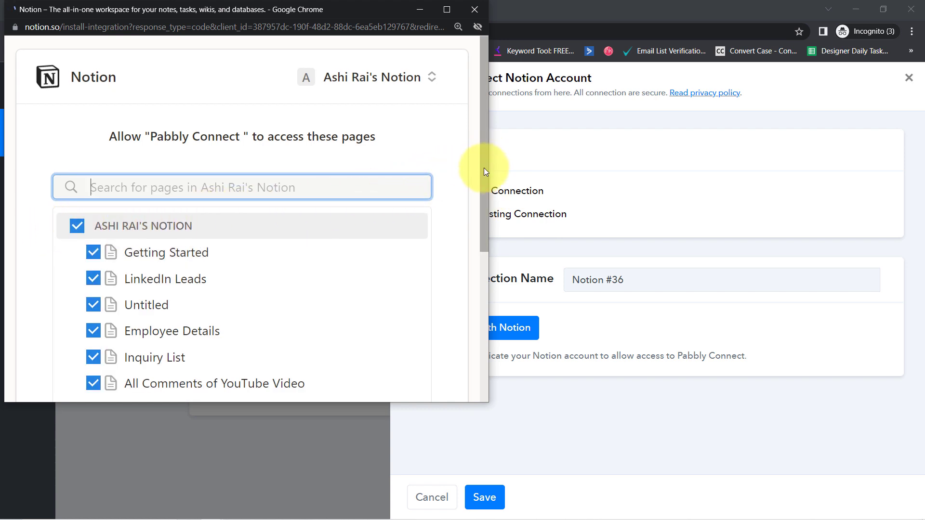
left_click_drag(483, 168, 484, 221)
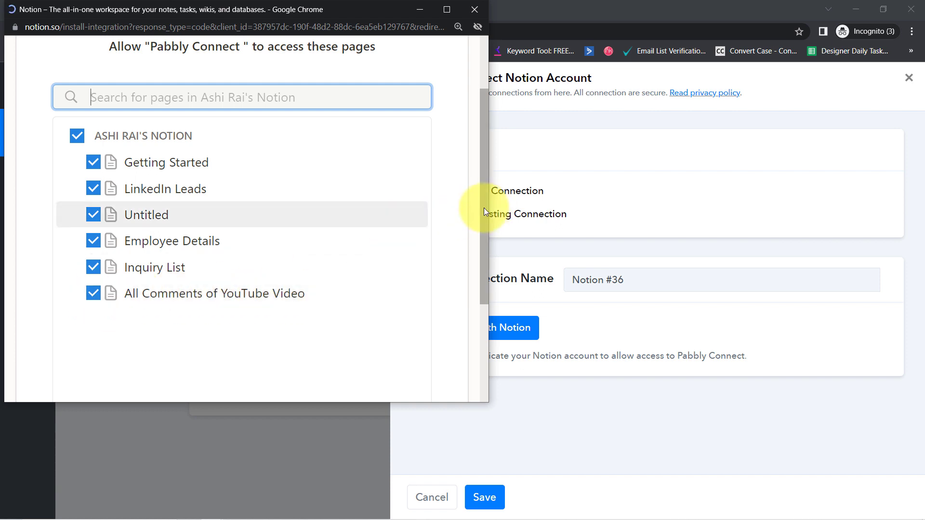
scroll(483, 207, "down", 3)
left_click(348, 365)
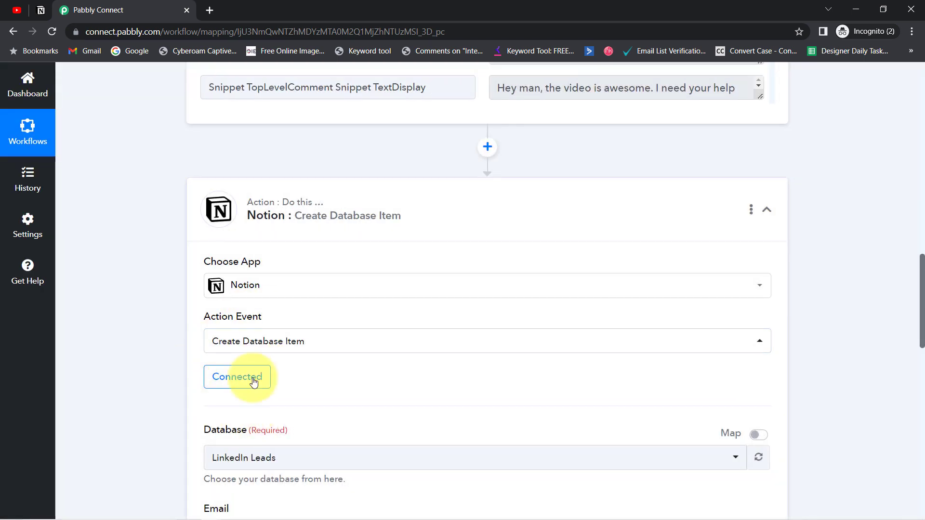
Check the database title and page list in Notion, and set the action's database to All Comments of YouTube Video in Pabbly Connect.
left_click(41, 9)
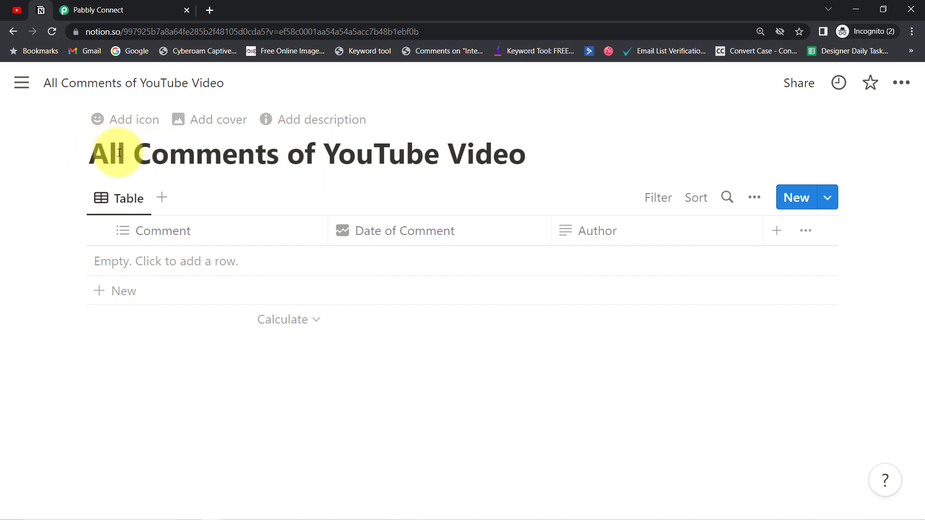
left_click_drag(133, 154, 524, 154)
left_click(109, 6)
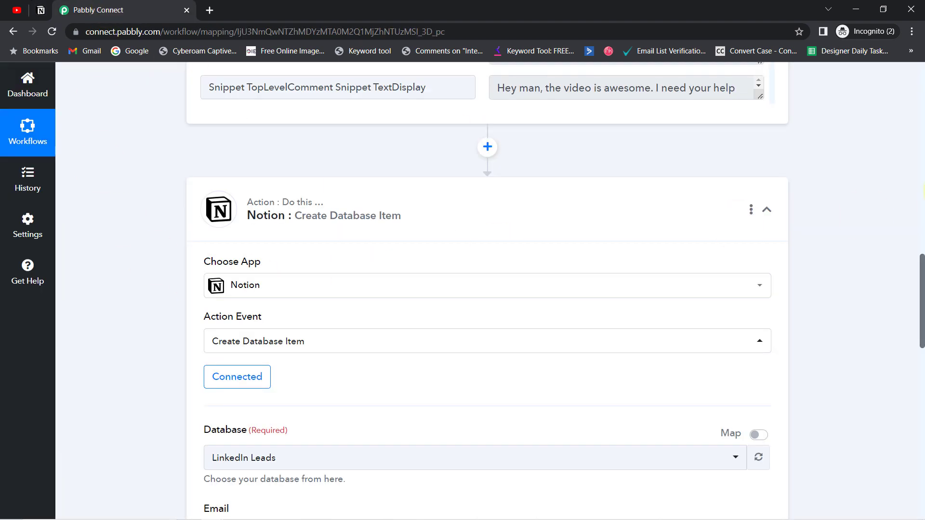
left_click_drag(922, 279, 923, 316)
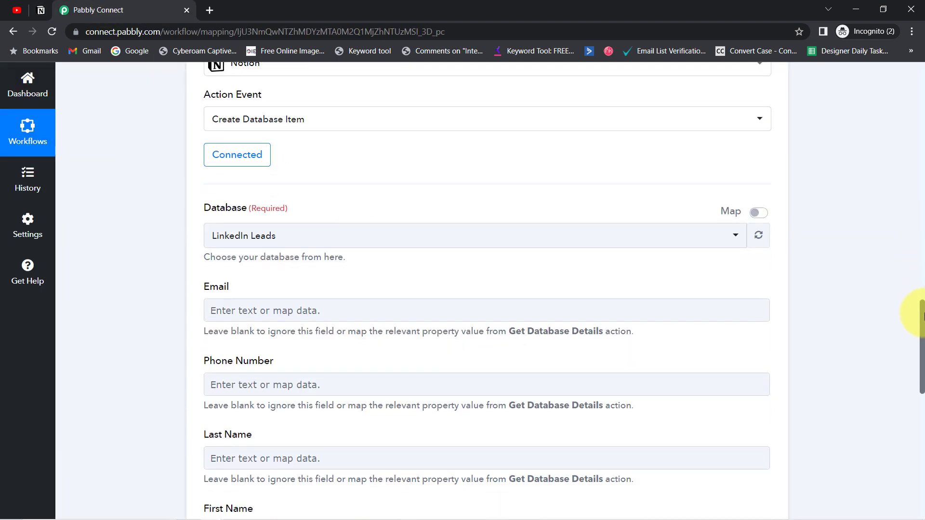
left_click(227, 235)
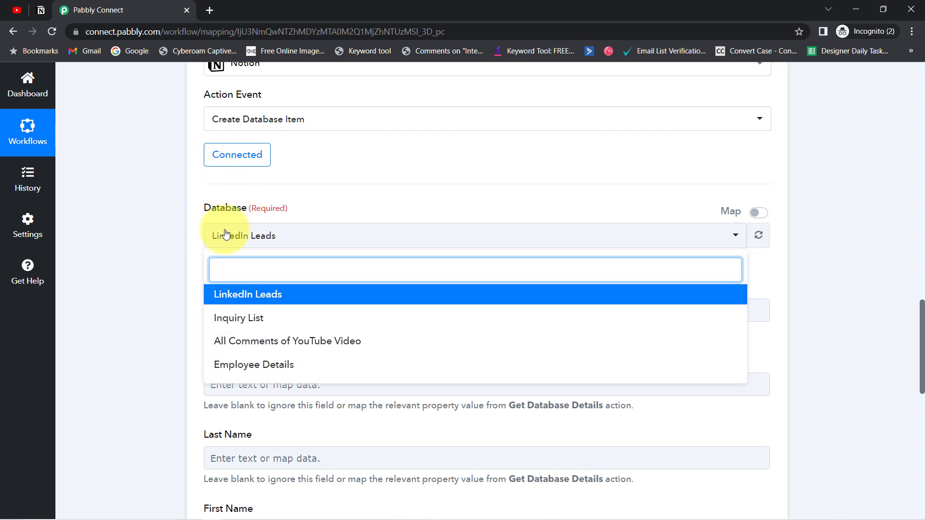
left_click(162, 282)
left_click(41, 10)
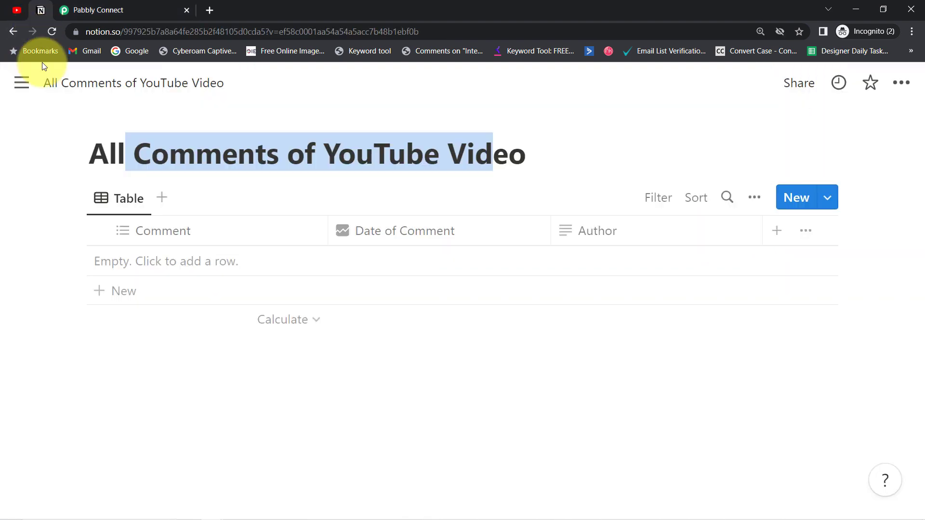
left_click(22, 81)
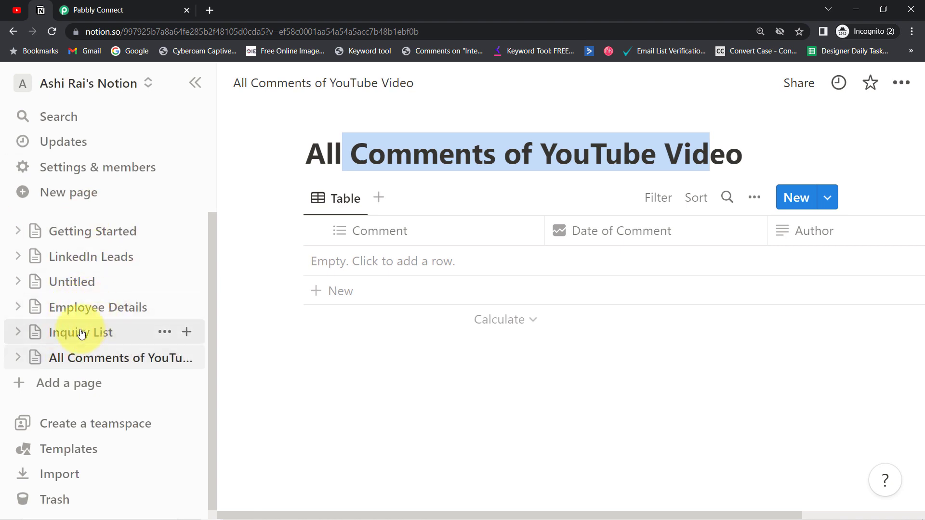
left_click(85, 10)
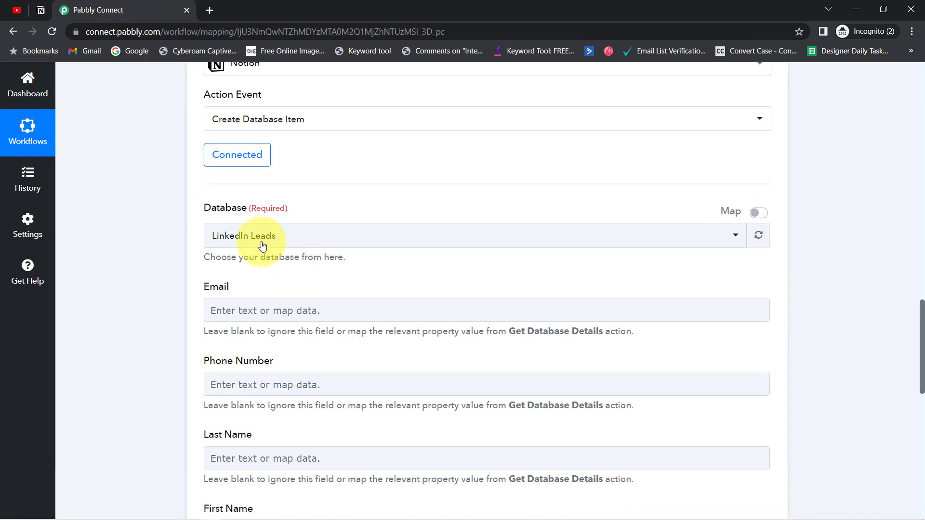
left_click(232, 241)
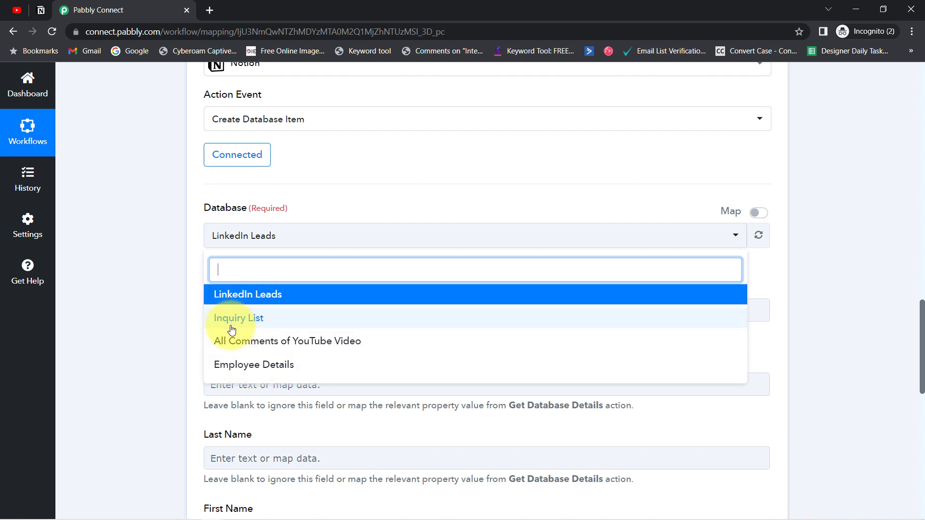
left_click(290, 342)
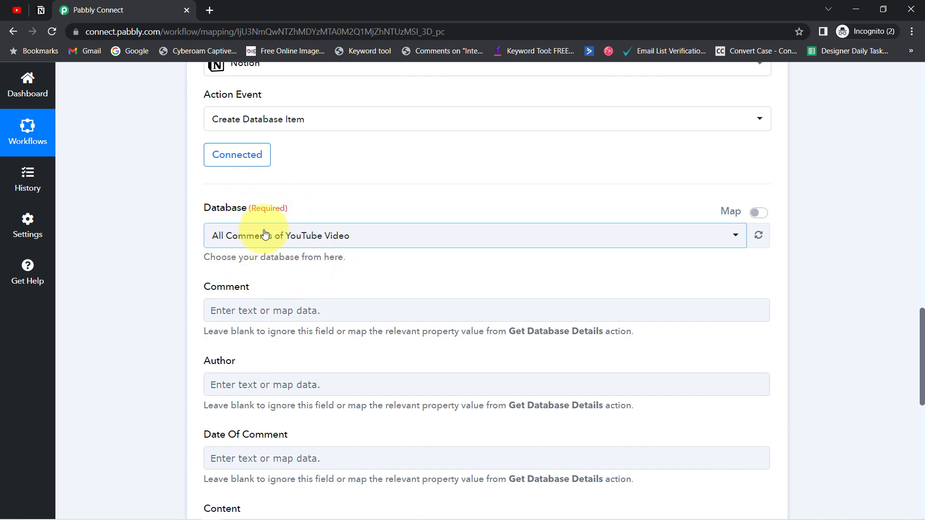
Compare the action's Comment, Author, Date Of Comment and Content fields with the columns of the Notion database.
left_click_drag(205, 288, 250, 299)
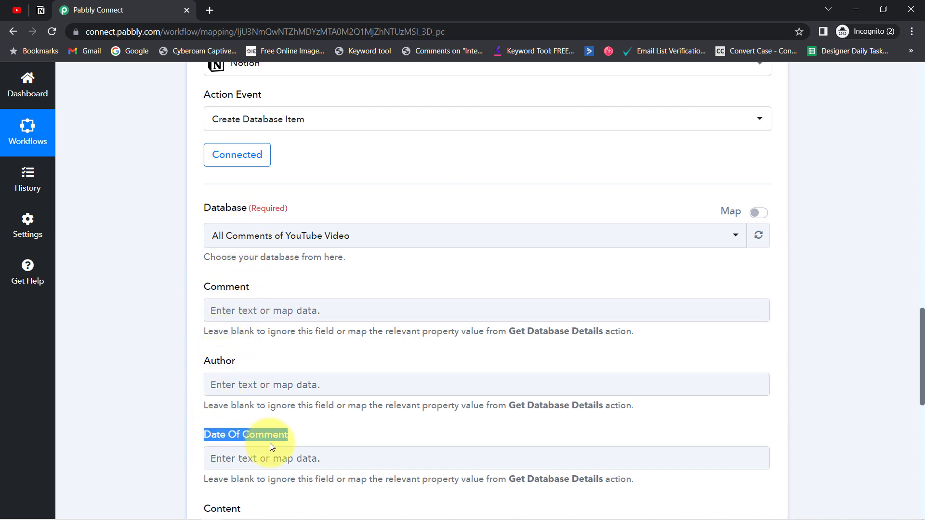
left_click(41, 10)
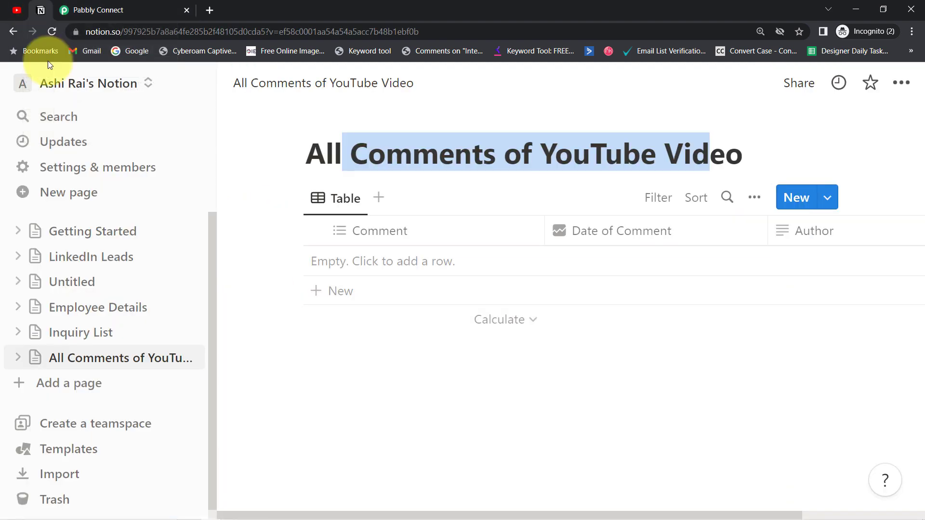
left_click(195, 83)
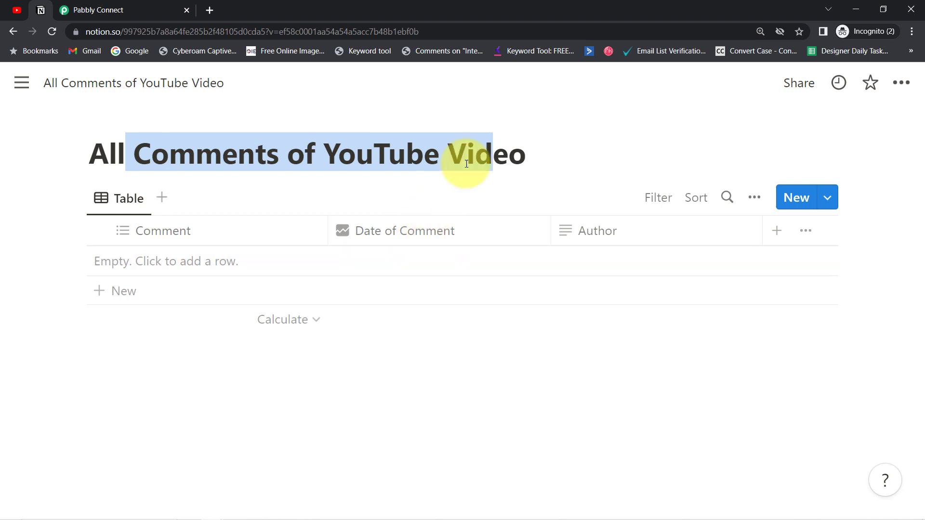
left_click(107, 9)
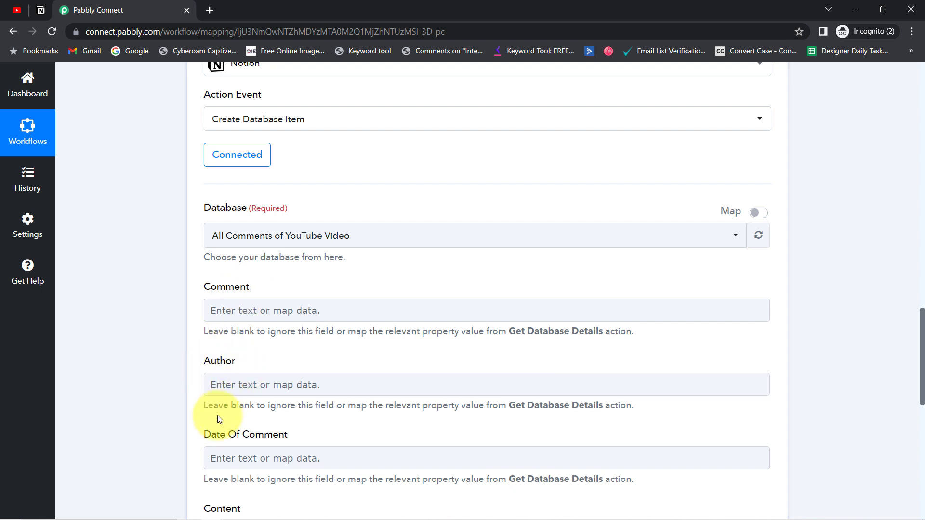
left_click_drag(920, 320, 921, 360)
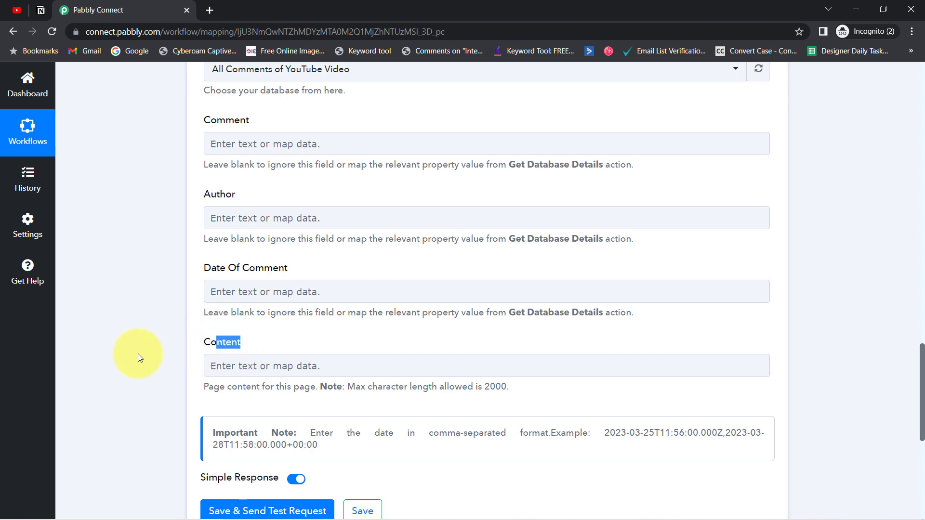
left_click_drag(922, 371, 918, 344)
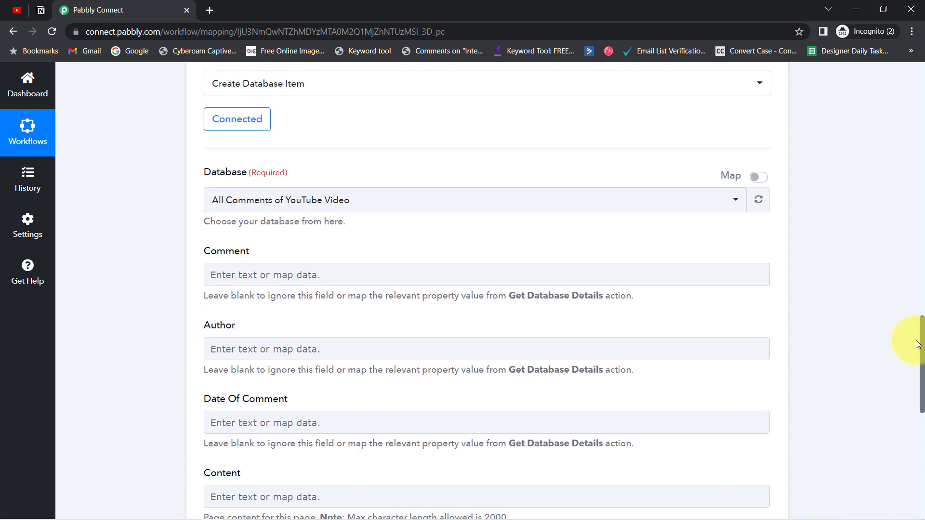
Map the Comment field to Snippet TopLevelComment Snippet TextOriginal from the YouTube trigger's data.
left_click(279, 275)
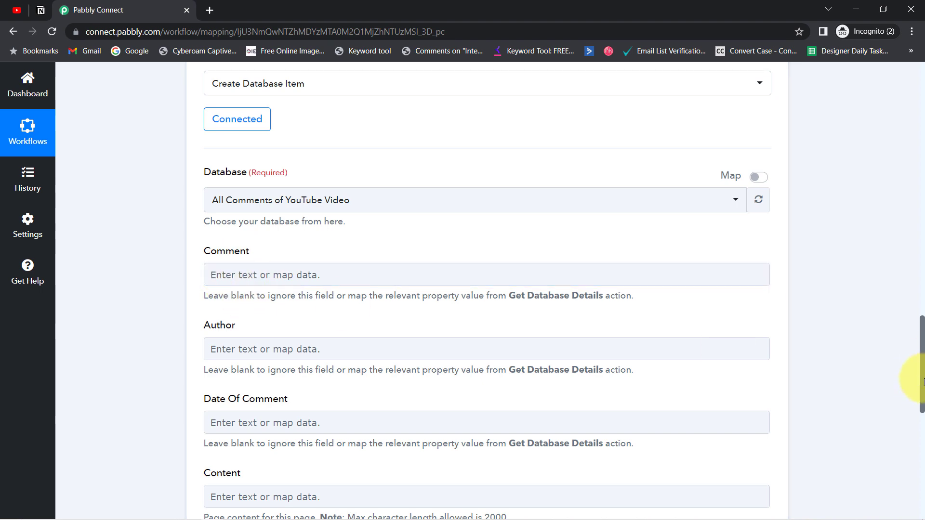
mouse_move(923, 382)
left_mouse_down()
mouse_move(920, 239)
mouse_move(910, 391)
left_mouse_up()
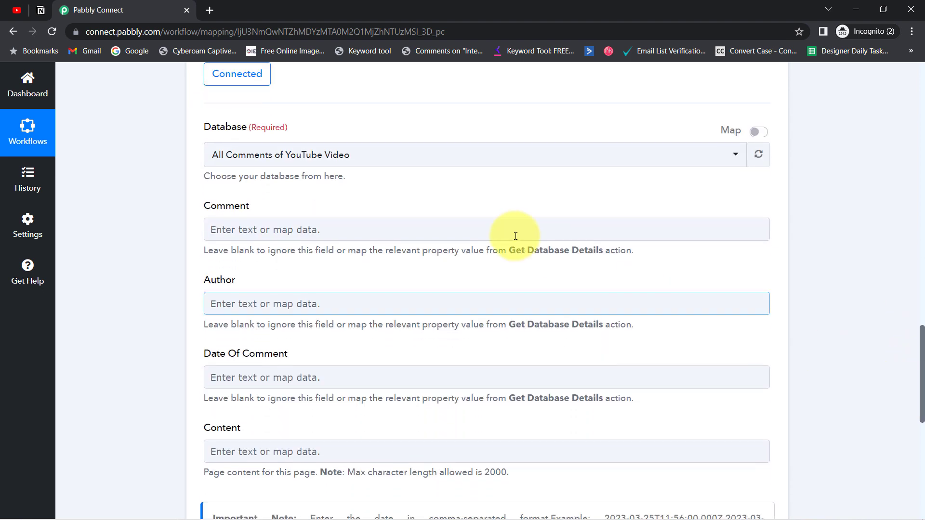
left_click(415, 230)
left_click(363, 234)
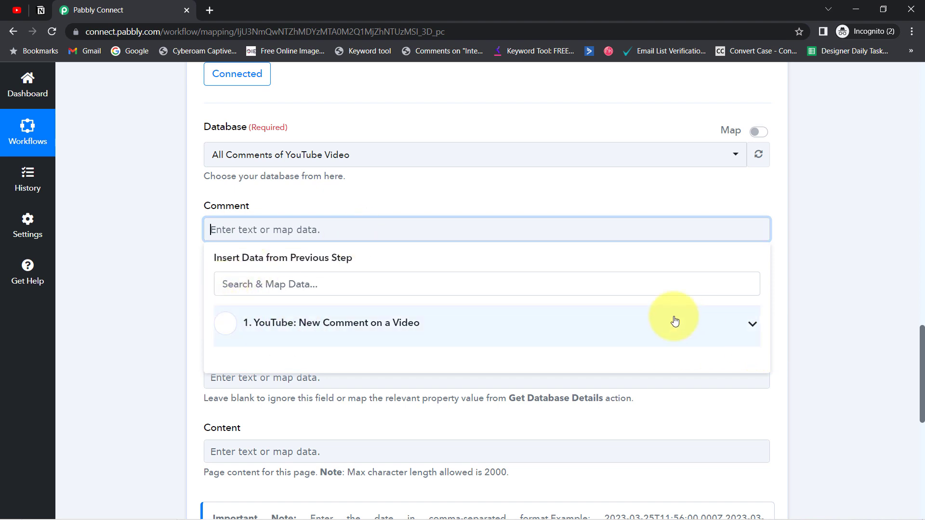
left_click(754, 329)
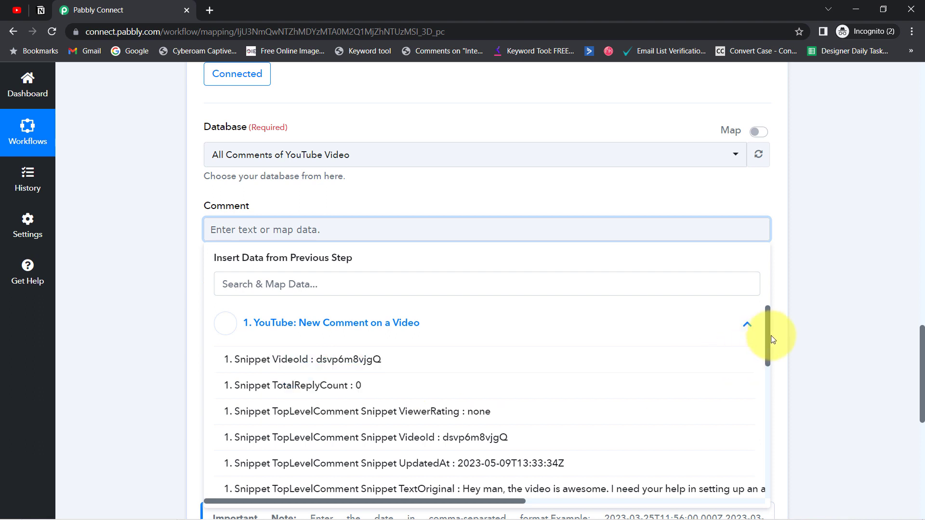
left_click_drag(770, 338, 764, 368)
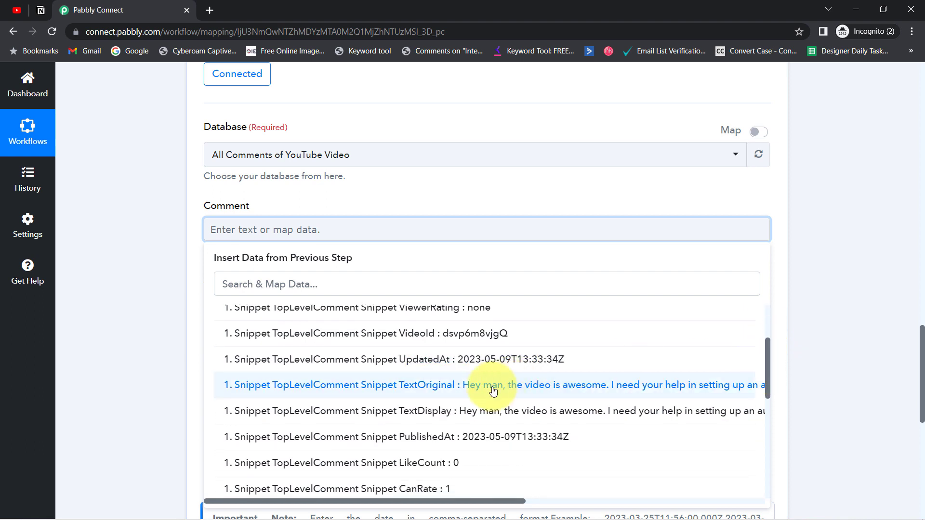
left_click(596, 390)
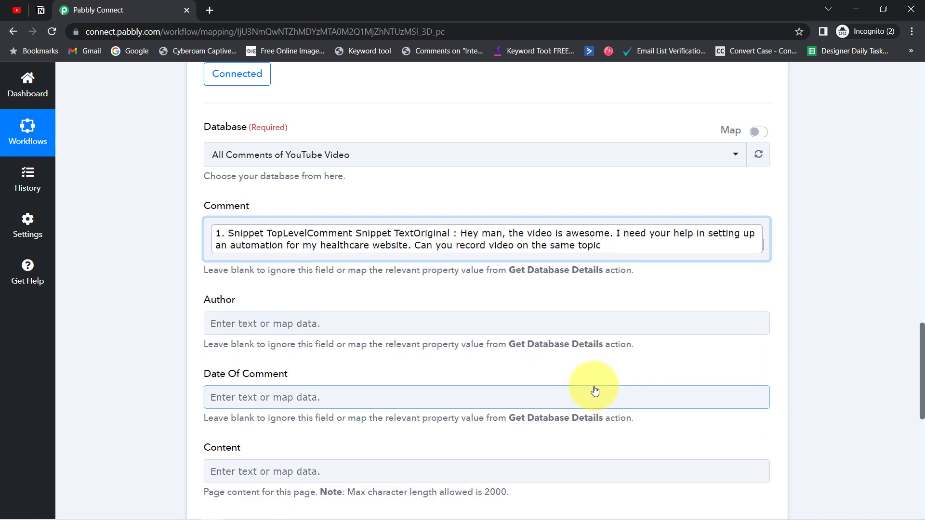
left_click(472, 218)
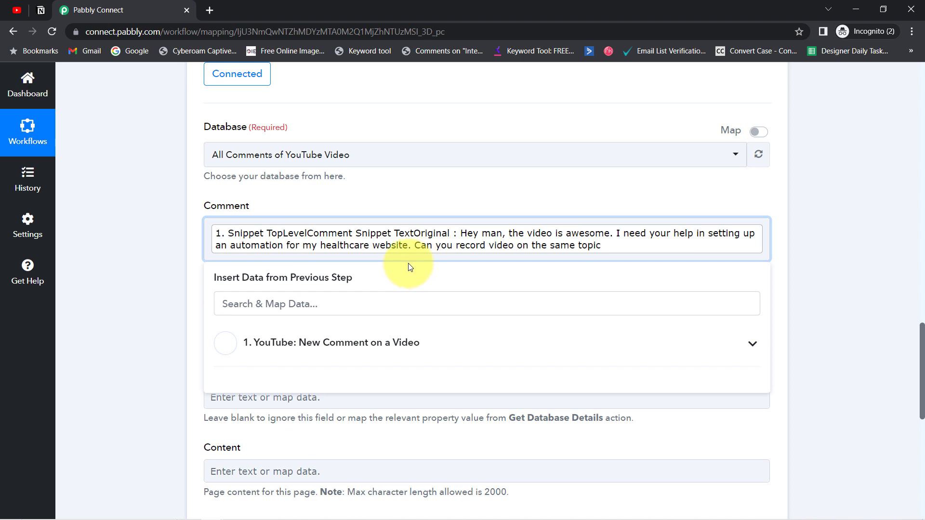
left_click(155, 273)
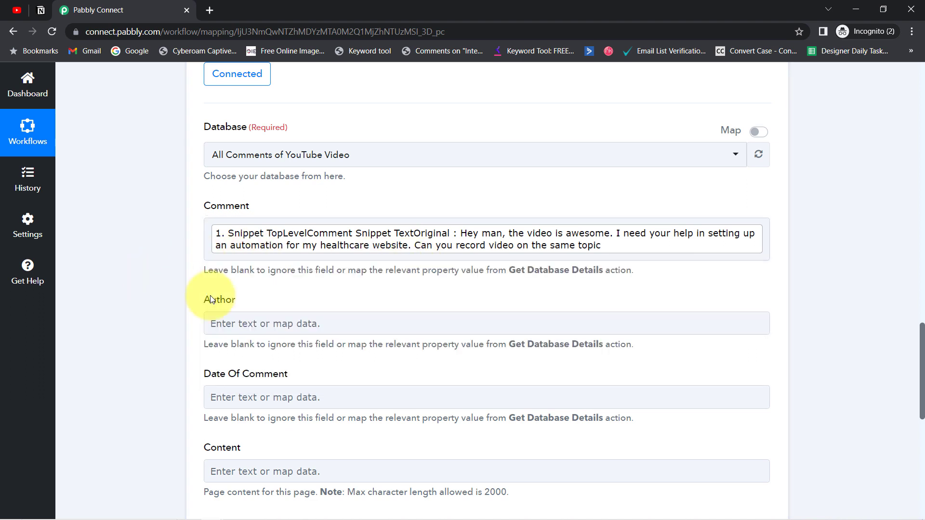
Search the trigger data for "auth" and map the Author field to Snippet TopLevelComment Snippet AuthorDisplayName.
left_click(229, 325)
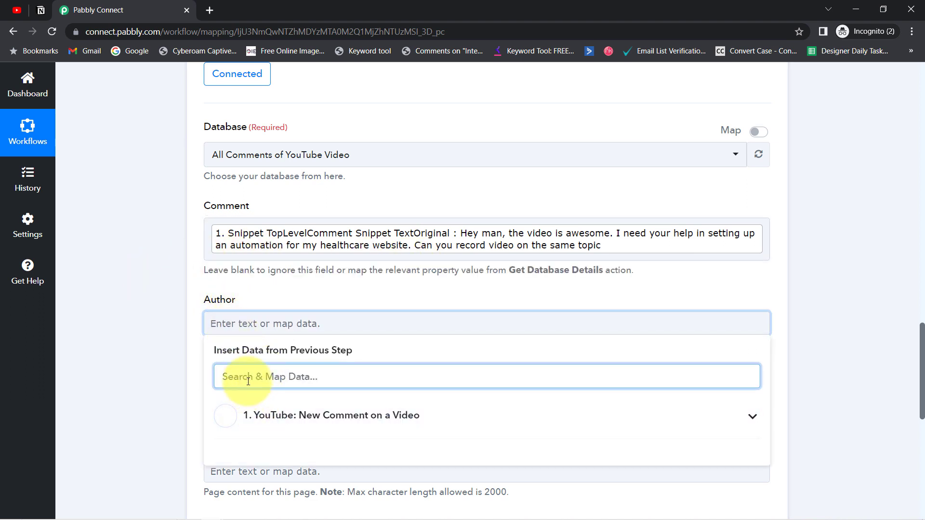
type("auth")
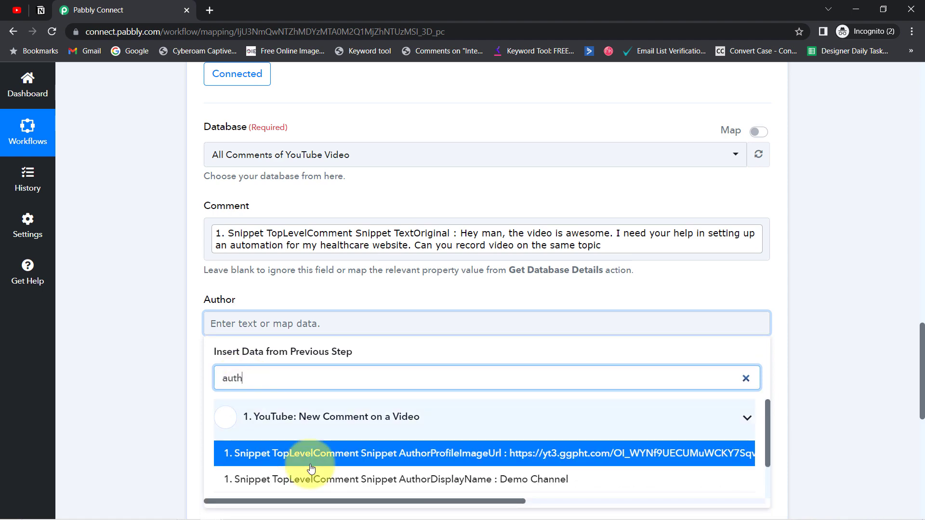
left_click(527, 488)
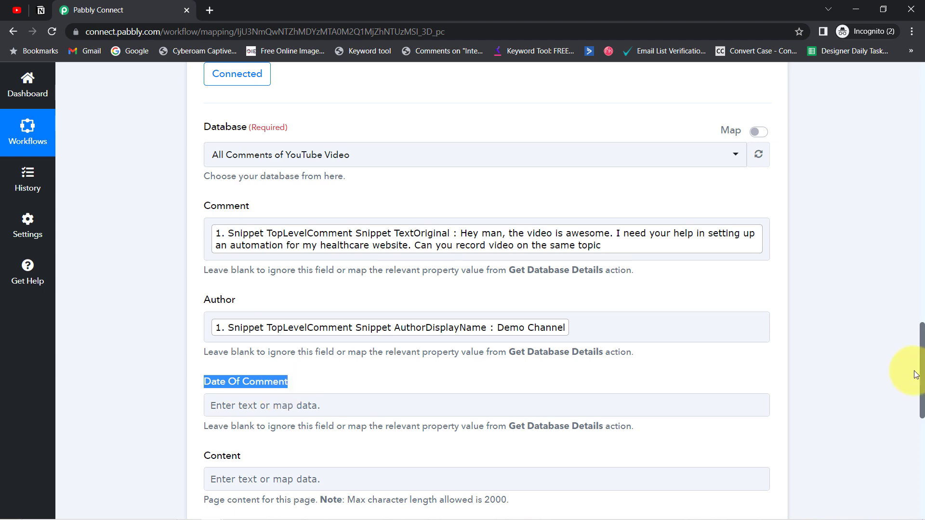
scroll(911, 380, "down", 4)
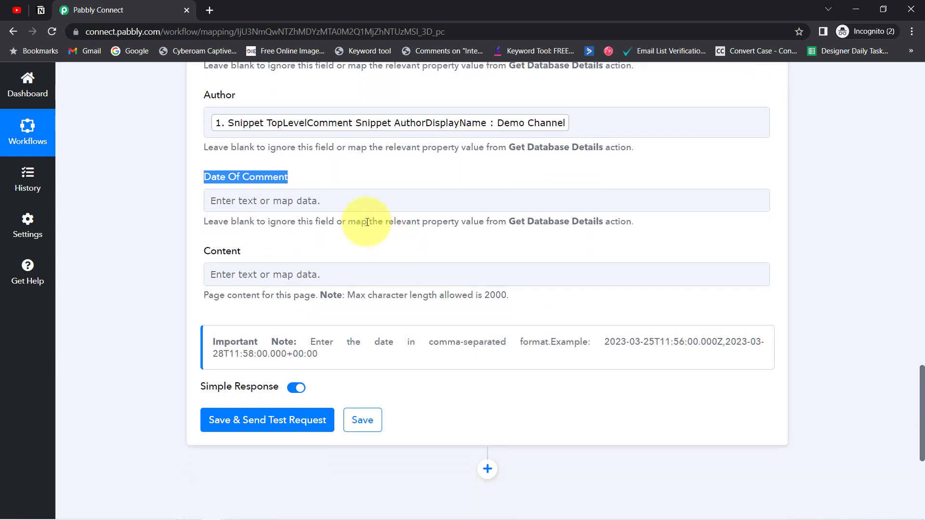
Map the Date Of Comment field to Snippet TopLevelComment Snippet UpdatedAt from the YouTube trigger's data.
left_click(312, 200)
left_click(331, 295)
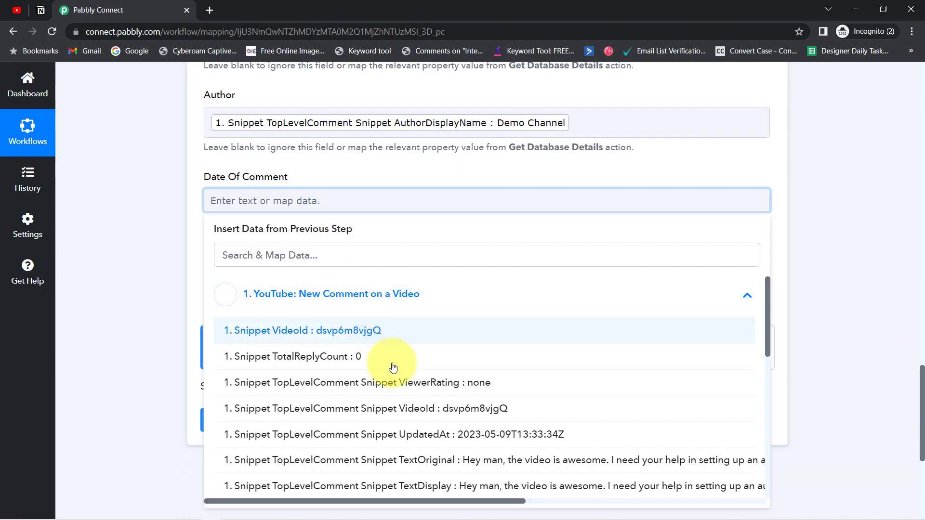
left_click(530, 435)
left_click(166, 201)
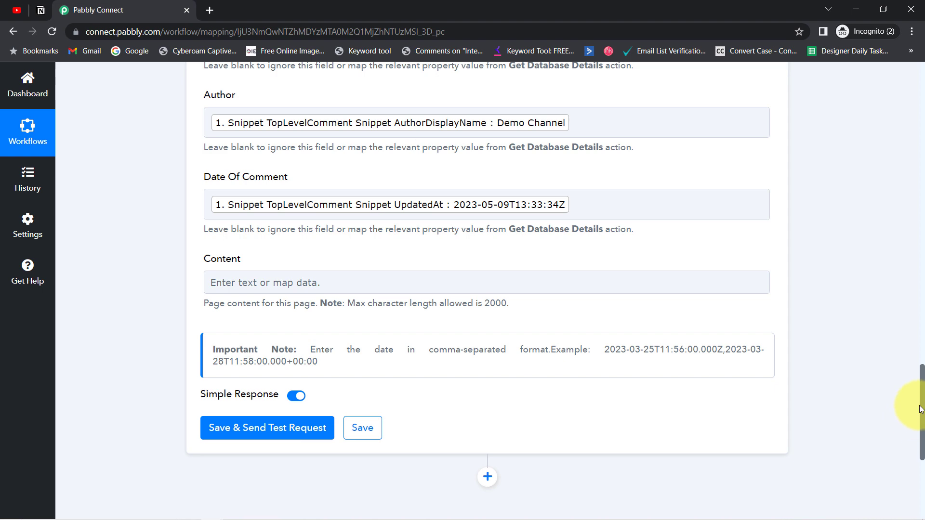
left_click_drag(923, 385, 921, 347)
left_click(581, 310)
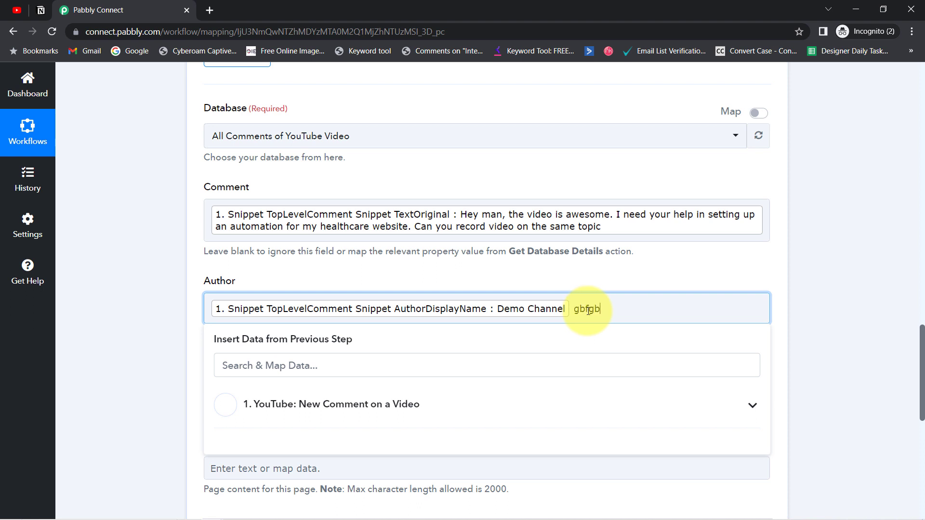
left_click_drag(578, 310, 653, 310)
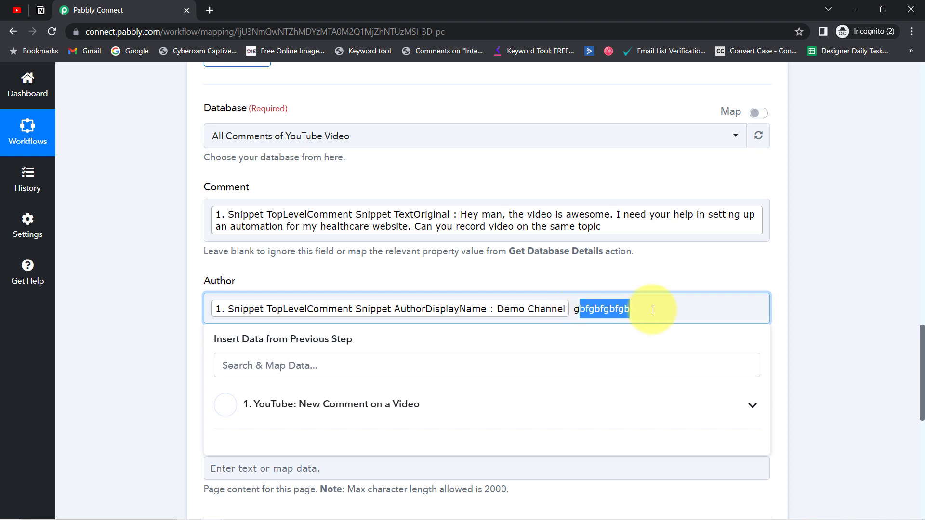
key("BackSpace")
key("BackSpace")
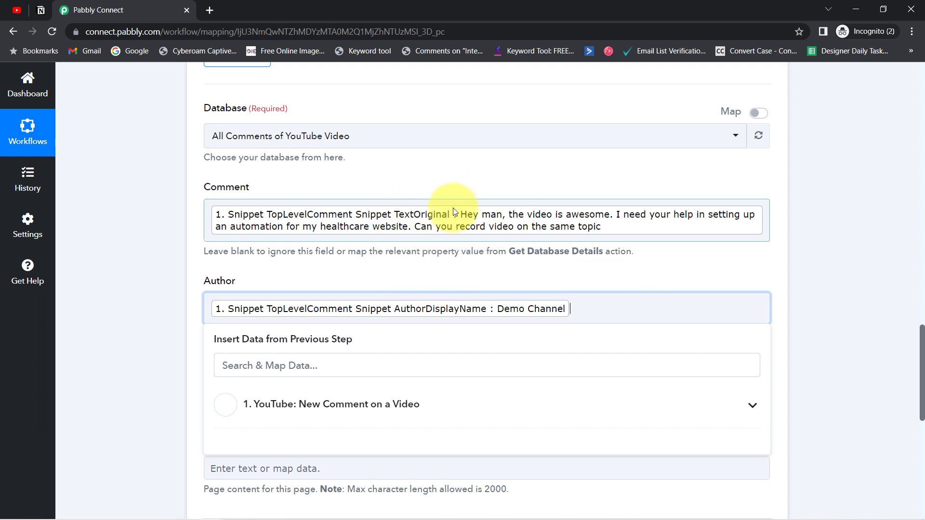
left_click(160, 236)
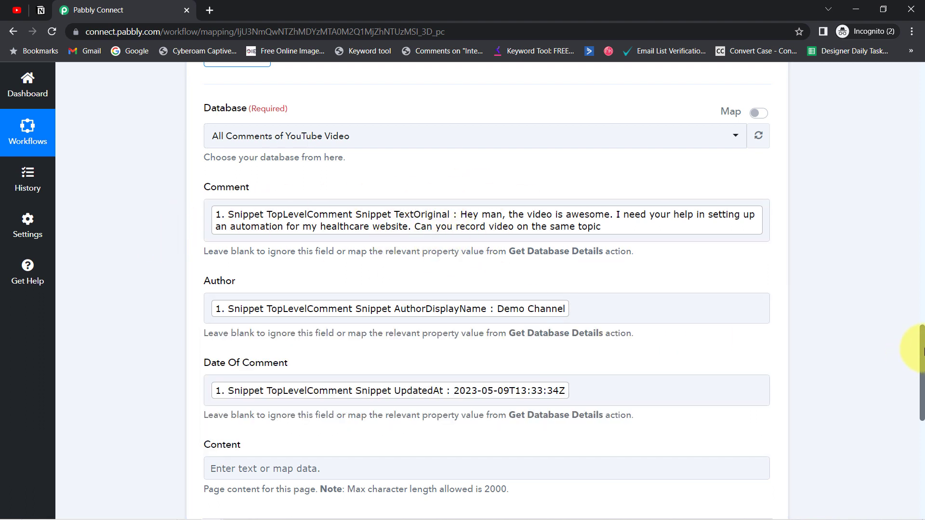
Save the Notion action and send a test request, and read the Status and Message values of the response.
left_click_drag(922, 352, 921, 429)
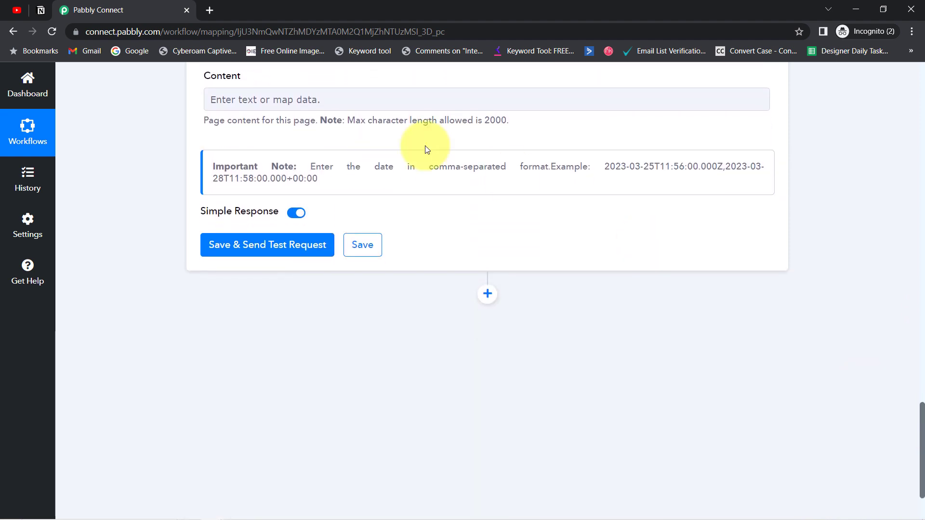
left_click(208, 249)
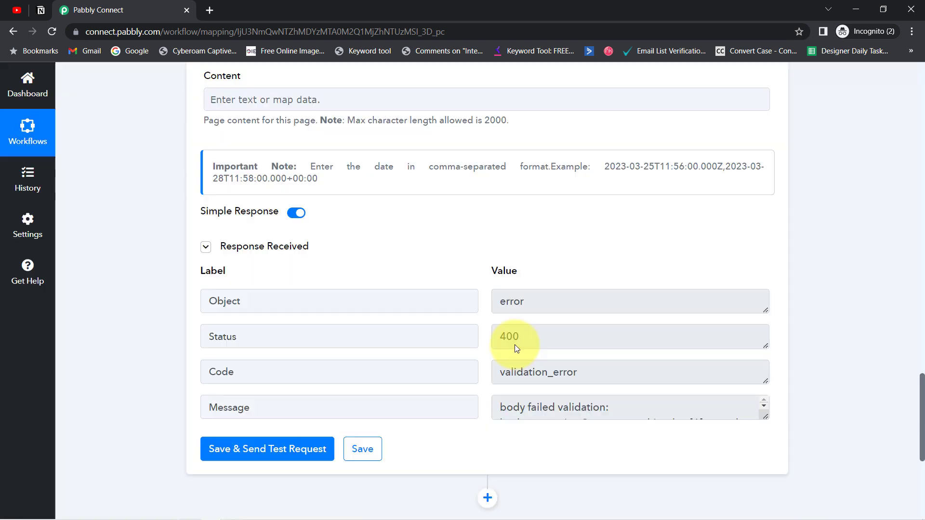
double_click(511, 336)
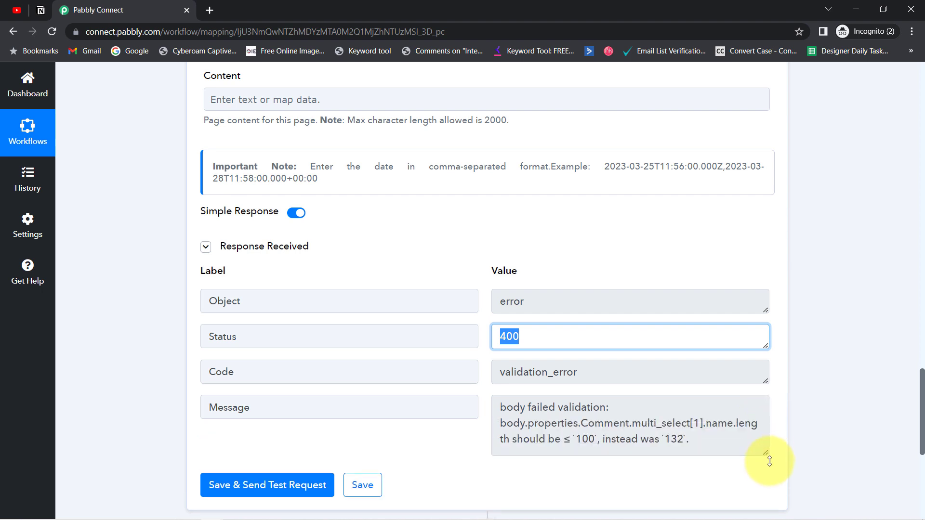
left_click_drag(506, 407, 615, 406)
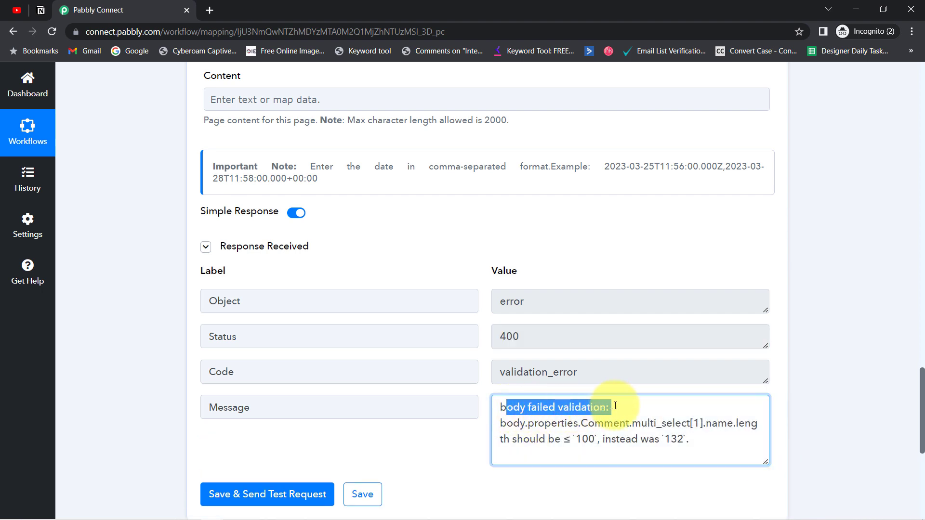
left_click_drag(529, 424, 758, 423)
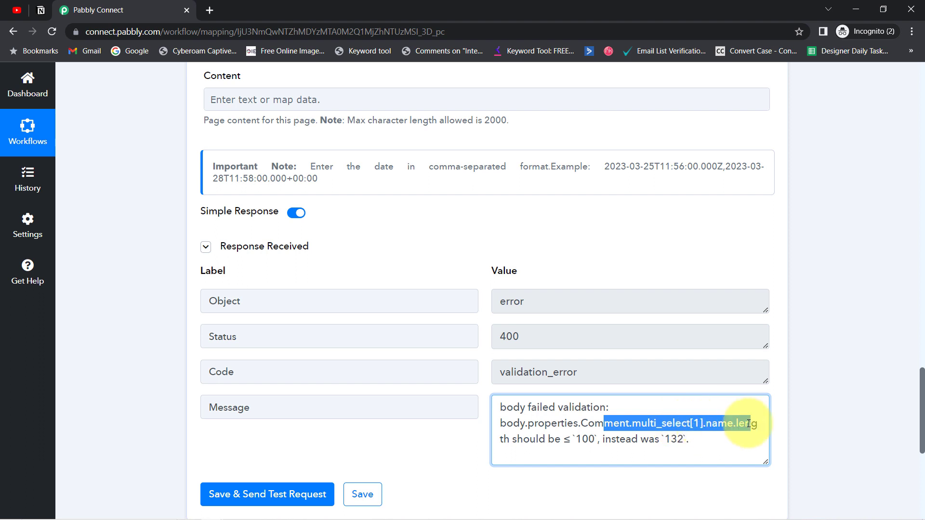
In the Notion database, change the type of the Comment property to Text.
left_click(41, 11)
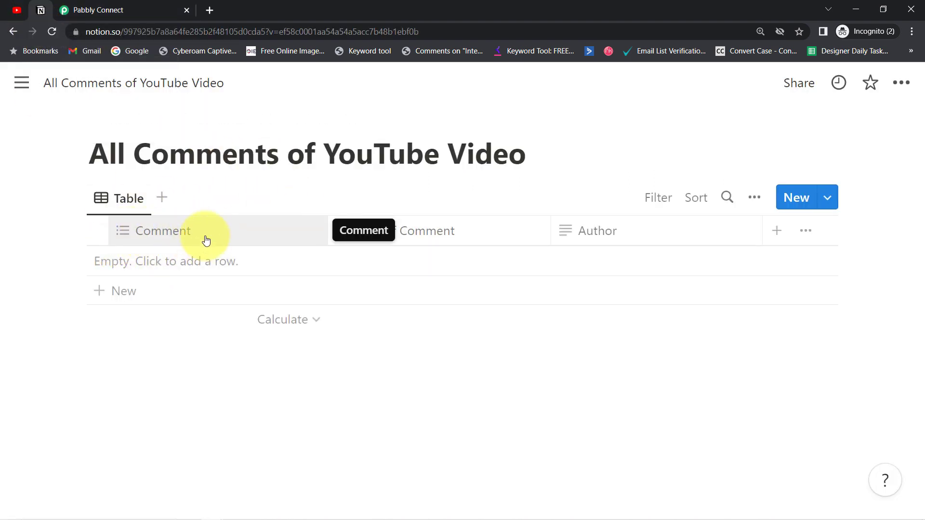
left_click(121, 233)
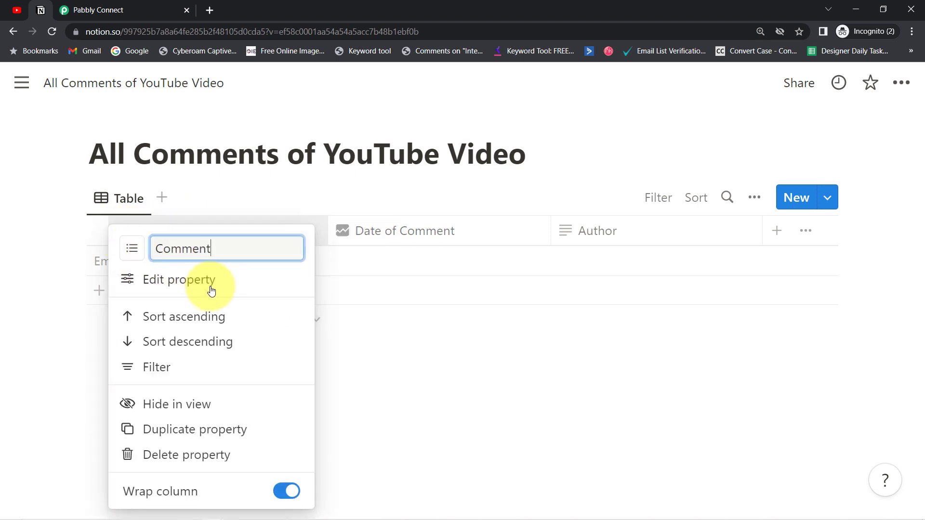
left_click(181, 287)
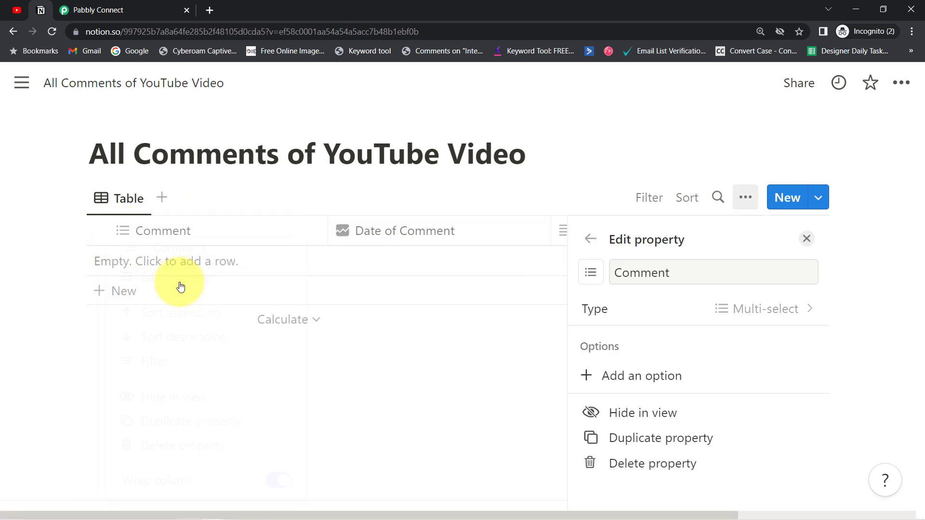
left_click(761, 319)
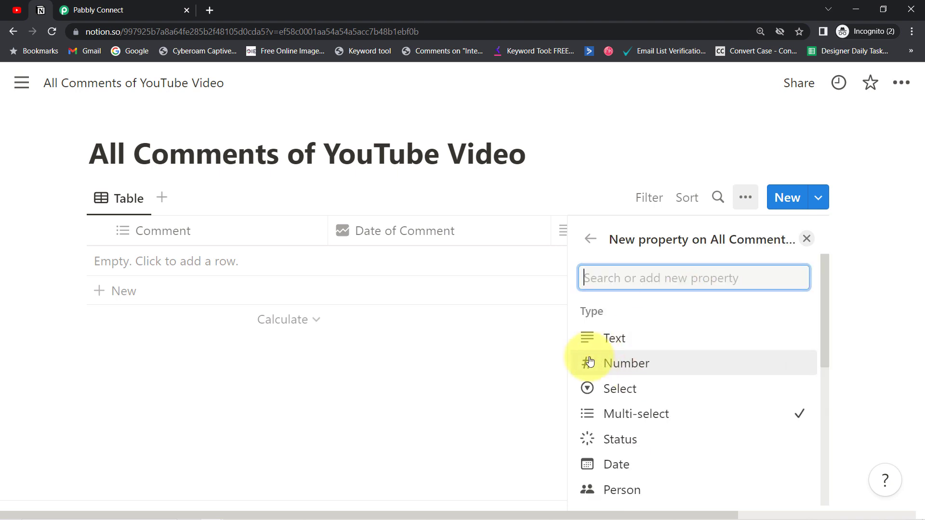
left_click(608, 339)
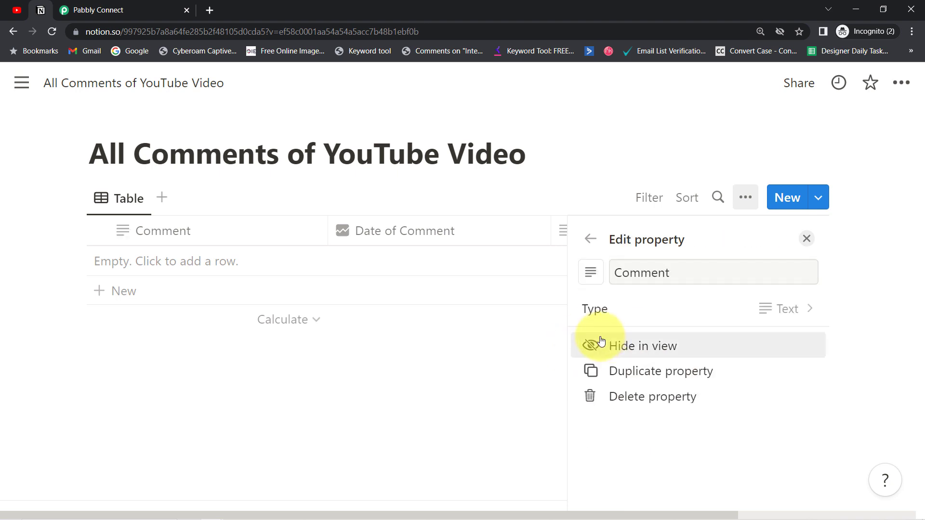
left_click(62, 262)
Switch back to Pabbly Connect and refresh the Notion action's database list.
left_click(96, 11)
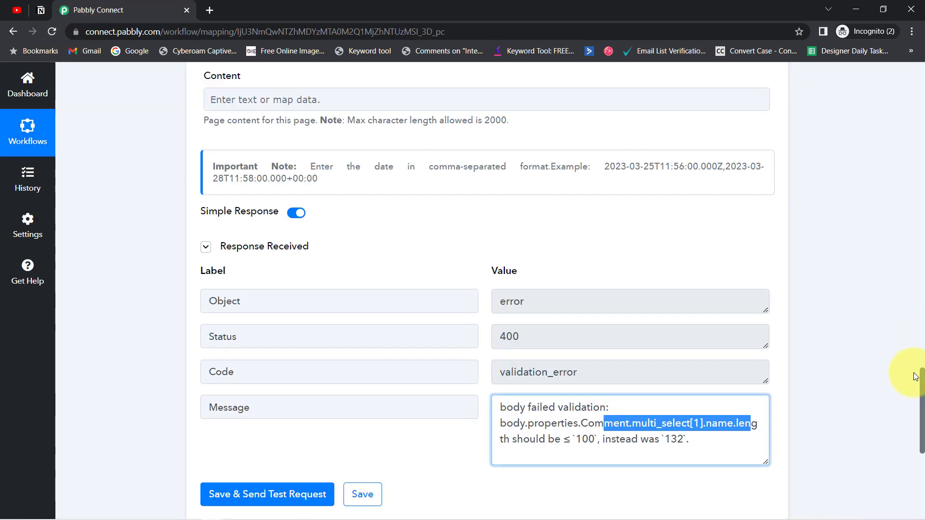
left_click_drag(921, 381, 920, 300)
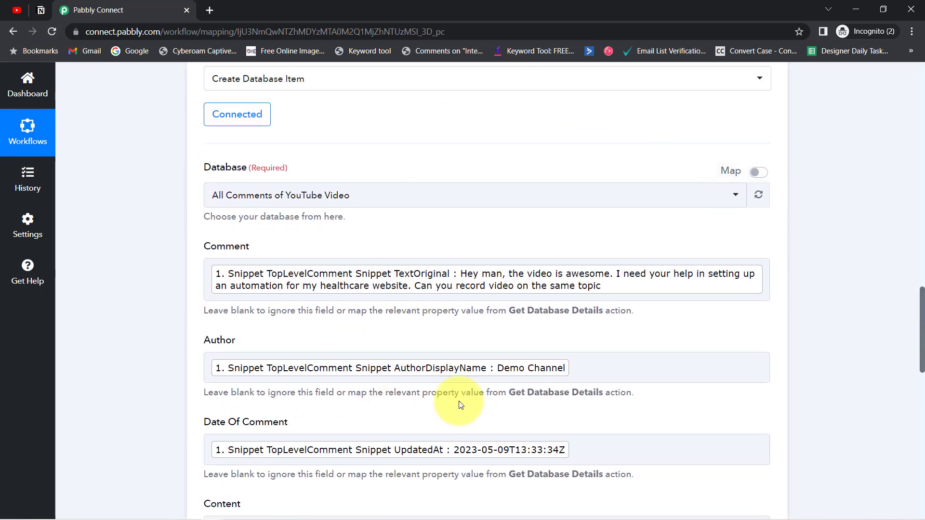
left_click(758, 196)
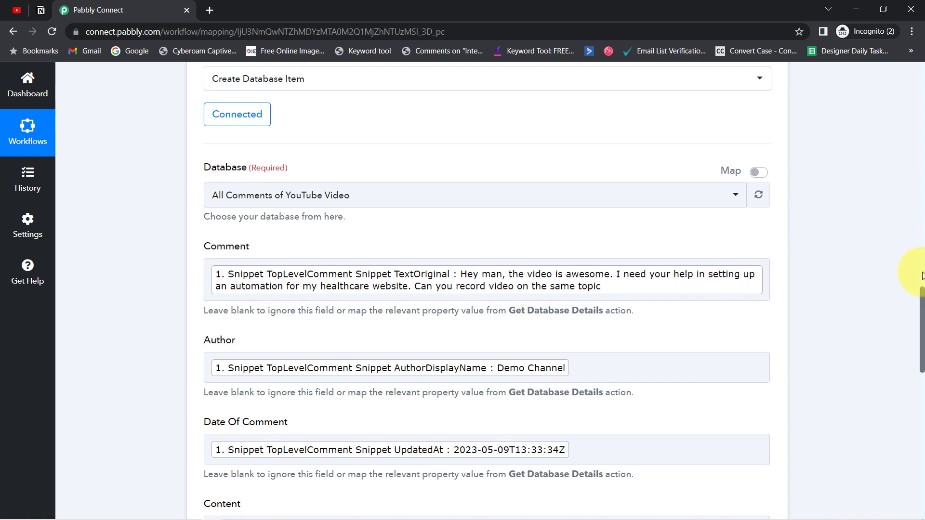
Save the Notion action and resend the test request, and reload the database page in Notion to check for the new row.
left_click_drag(921, 303, 908, 392)
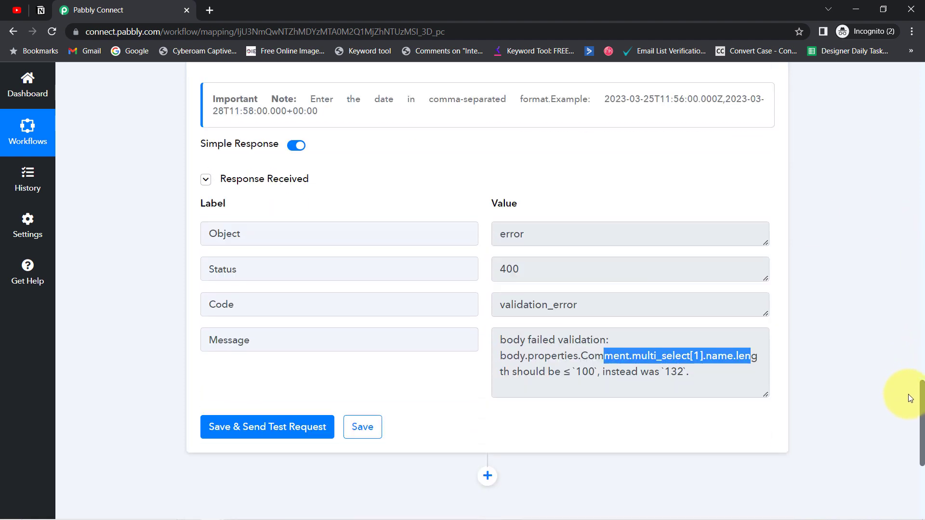
left_click(233, 430)
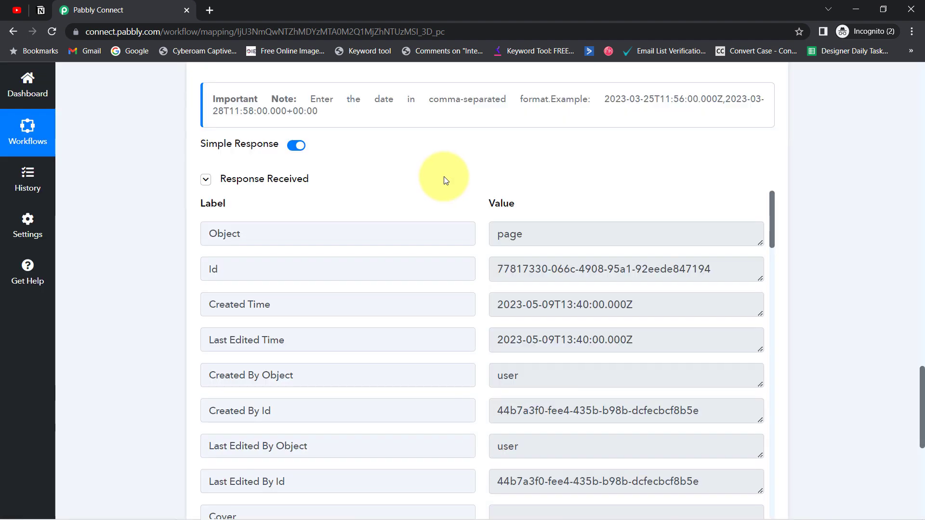
left_click(41, 11)
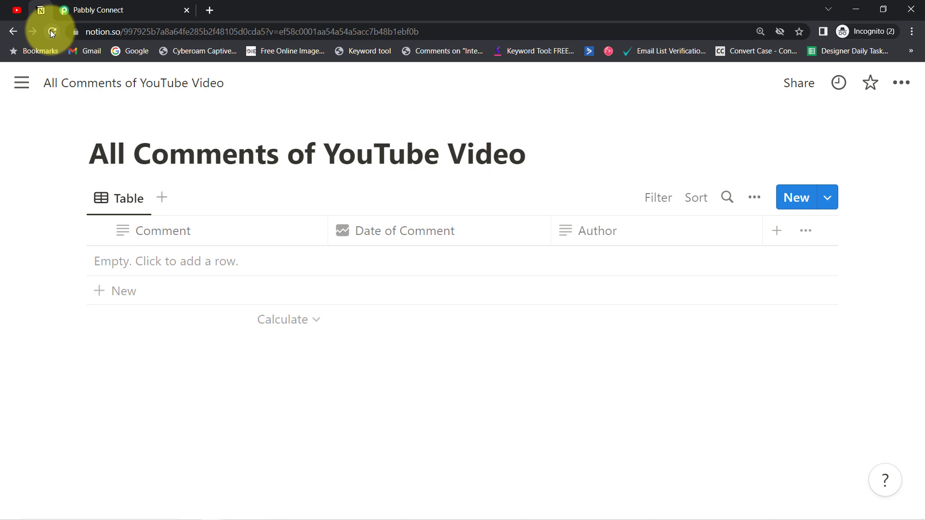
left_click(51, 31)
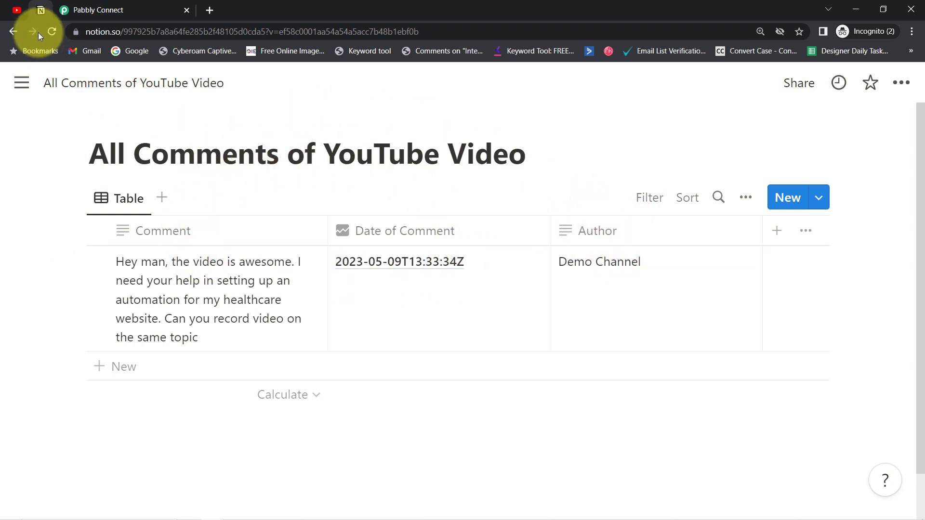
In Pabbly Connect, collapse the Notion action's received response and the YouTube trigger and Notion action steps.
left_click(117, 13)
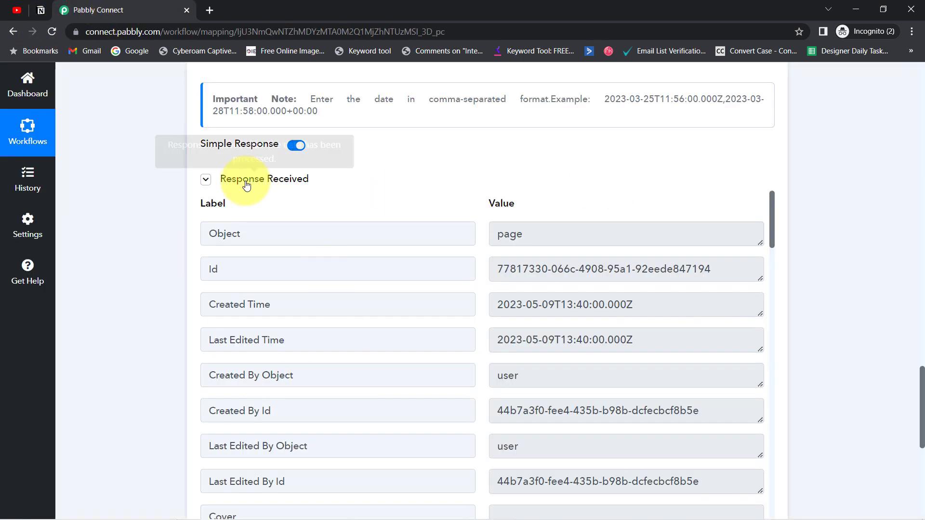
left_click(205, 180)
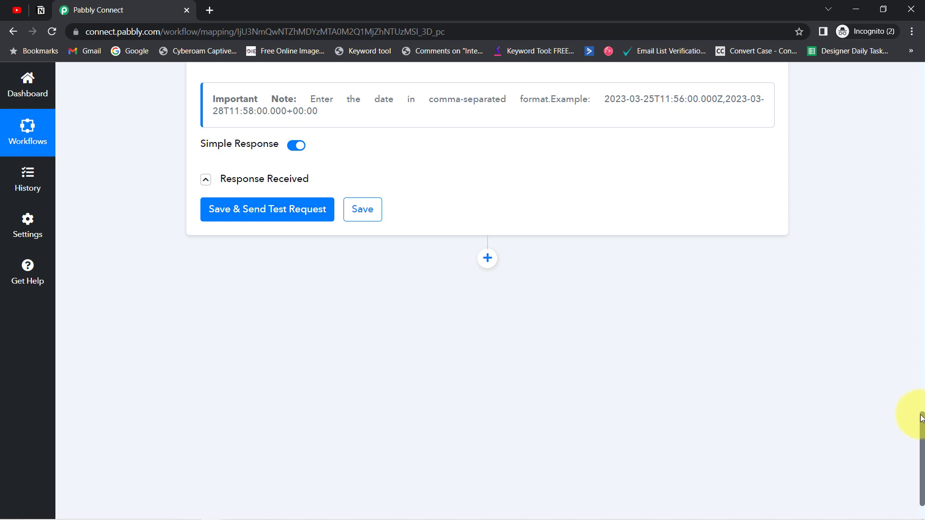
left_click_drag(922, 424, 904, 25)
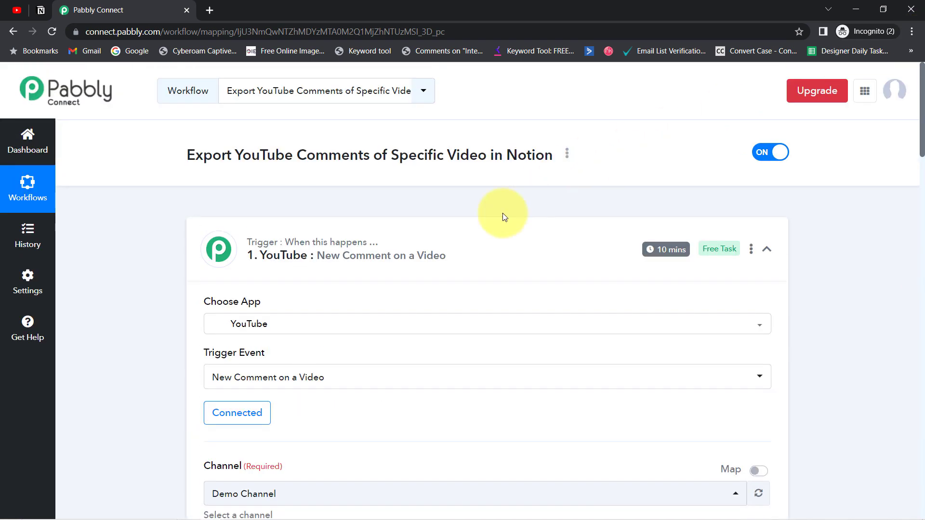
left_click(442, 254)
left_click(236, 324)
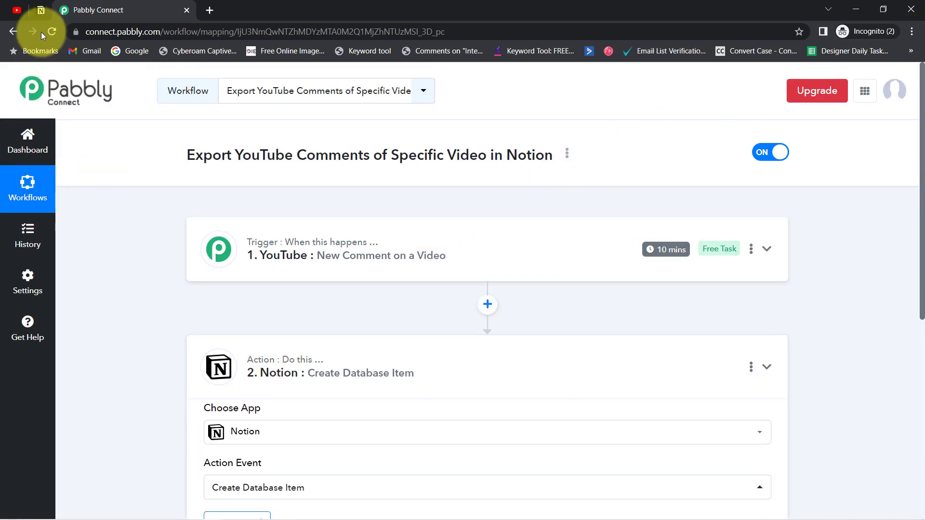
Review the video title in YouTube Studio, the comment row in the Notion database and the finished workflow in Pabbly Connect.
left_click(20, 17)
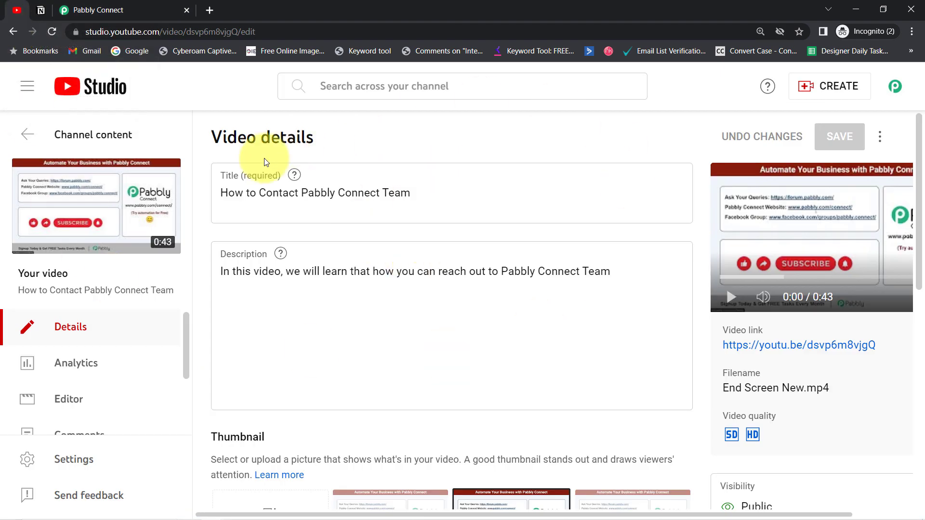
left_click_drag(370, 193, 166, 192)
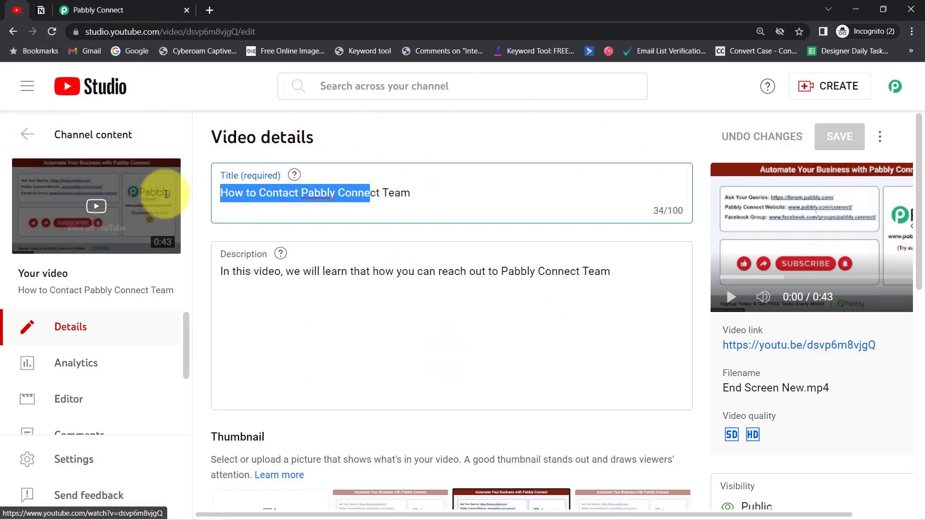
left_click(33, 10)
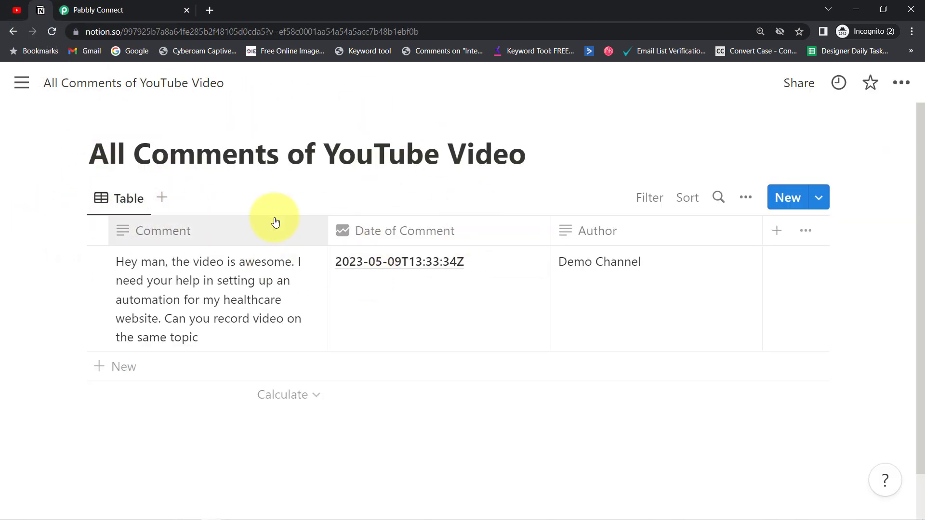
left_click_drag(274, 221, 109, 291)
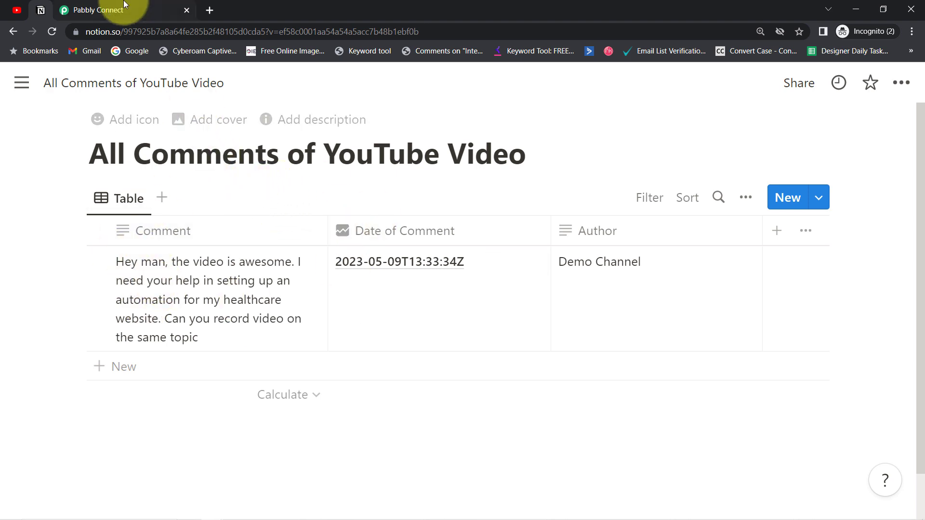
left_click(145, 10)
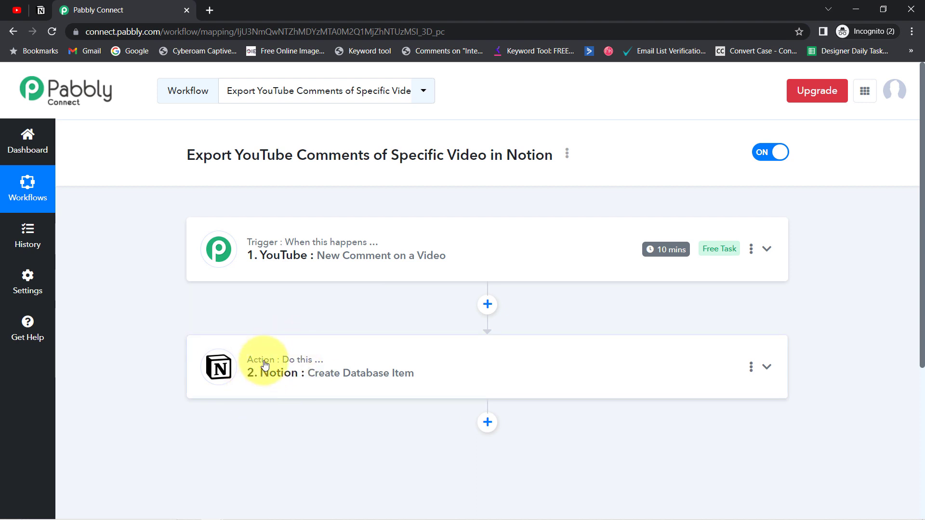
left_click(17, 10)
left_click_drag(370, 193, 227, 190)
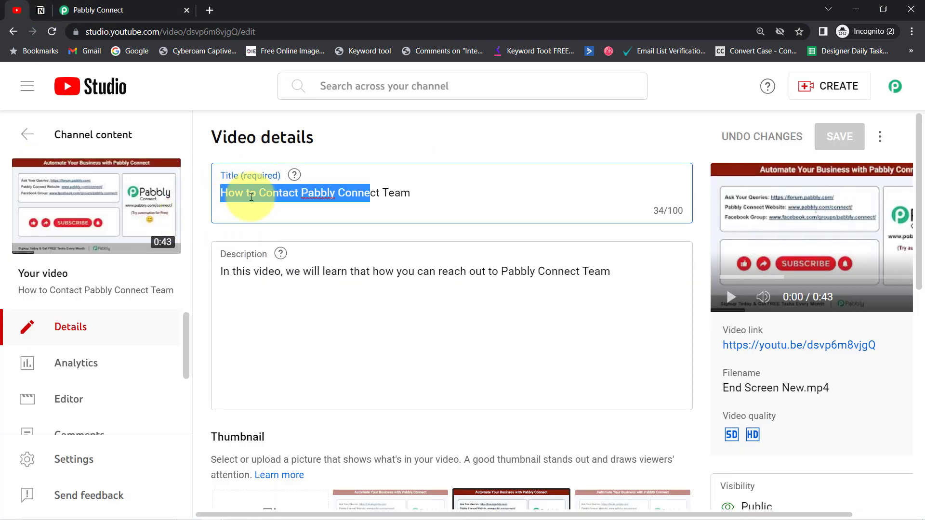
left_click(41, 10)
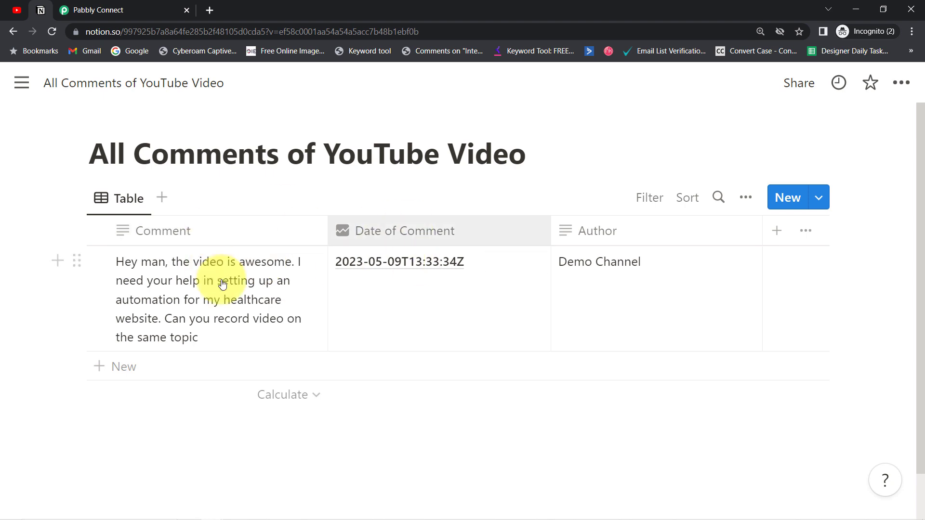
left_click(107, 6)
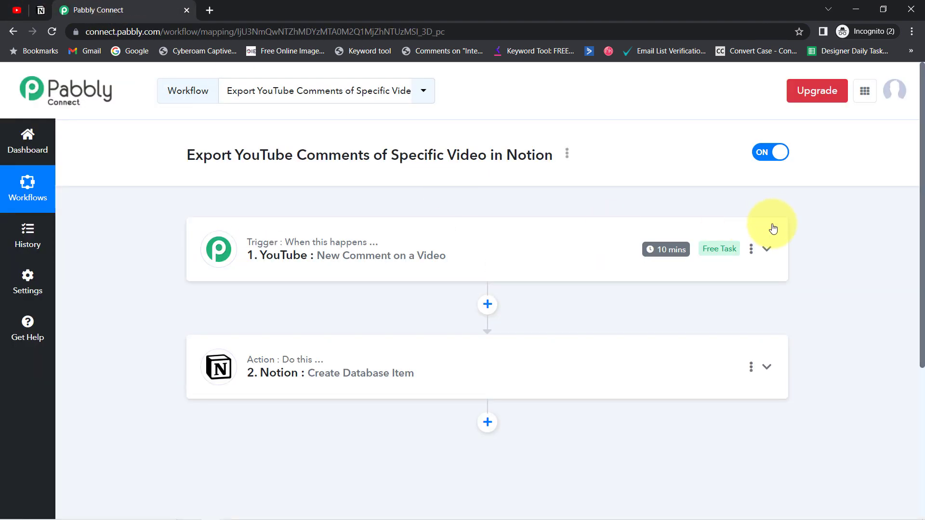
Check the video's details page in YouTube Studio and the All Comments of YouTube Video table in Notion, and return to Pabbly Connect.
mouse_move(661, 256)
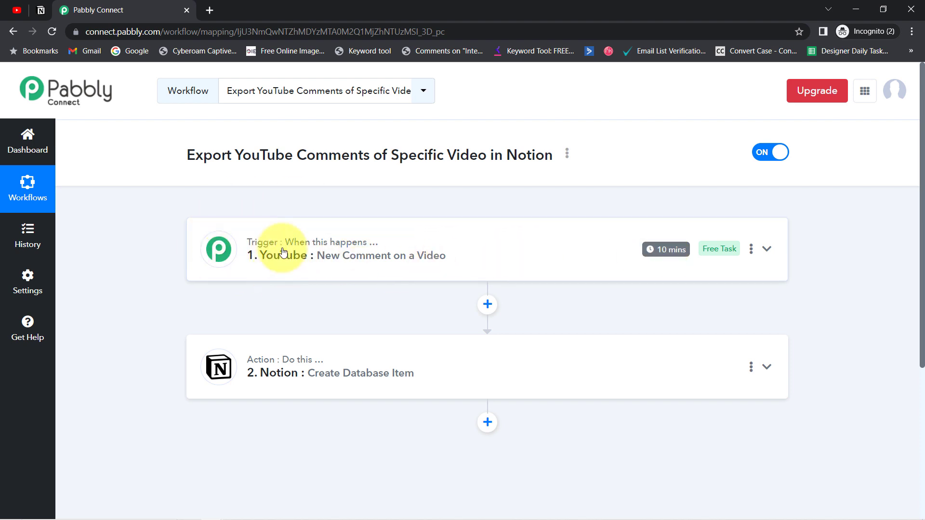
left_click(14, 9)
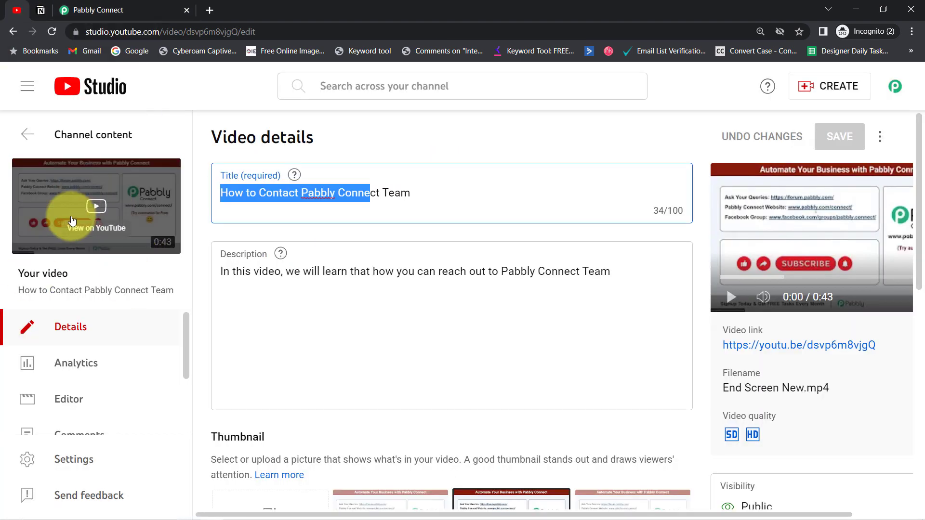
left_click(86, 9)
left_click(46, 7)
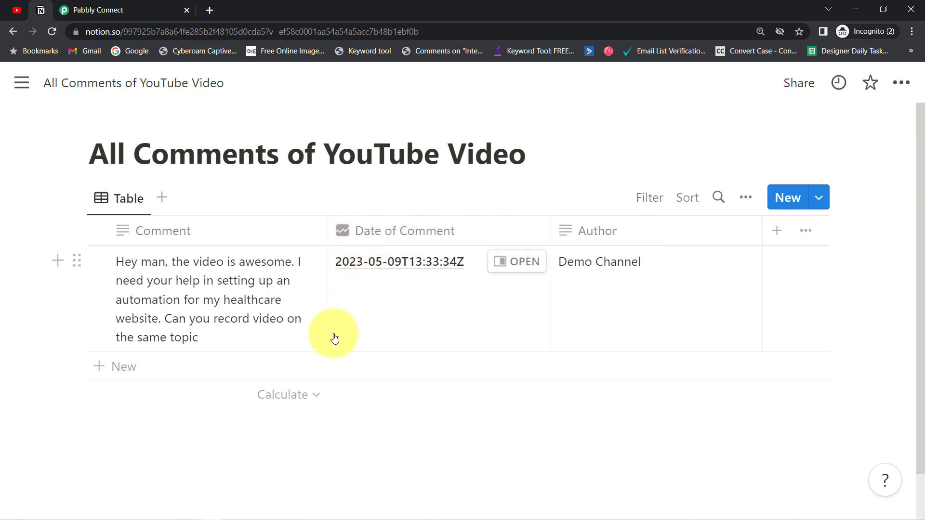
left_click(145, 9)
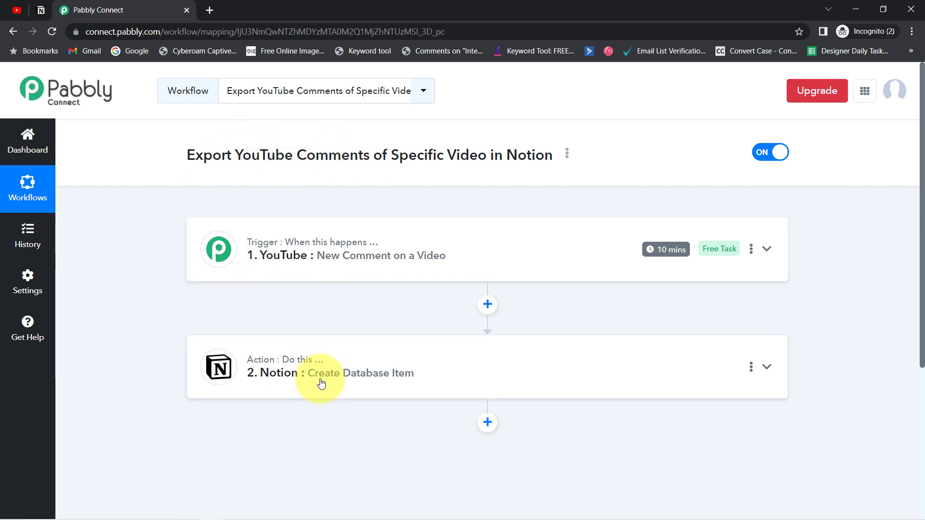
Open the sharing options of the workflow Export YouTube Comments of Specific Video in Notion and copy its share link.
left_click(566, 155)
left_click(479, 217)
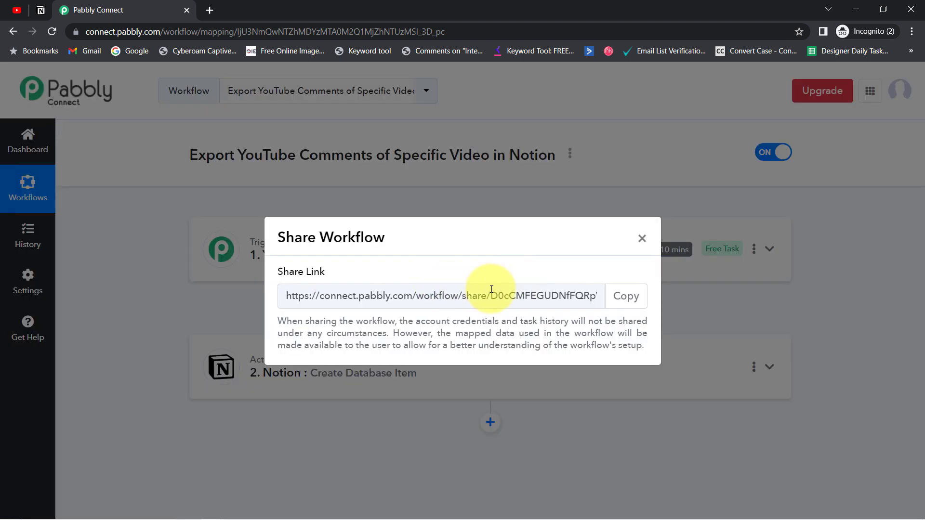
left_click(621, 299)
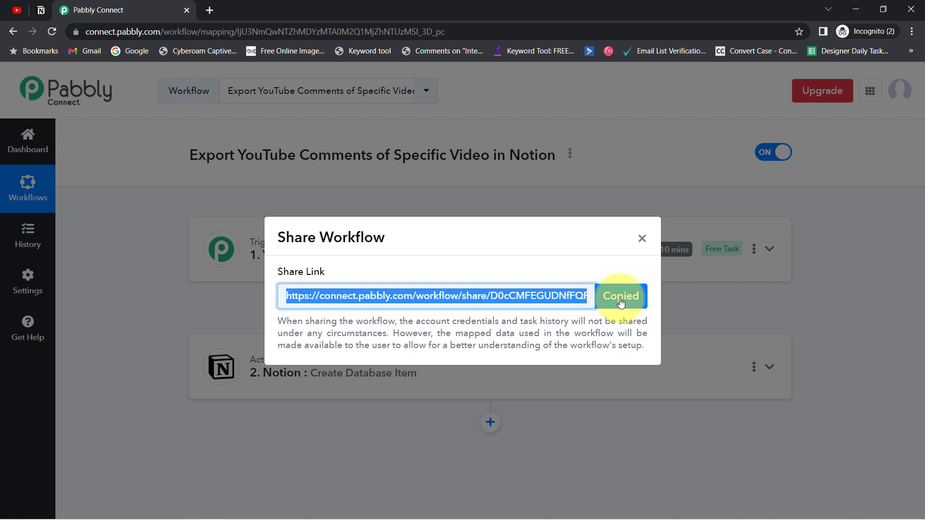